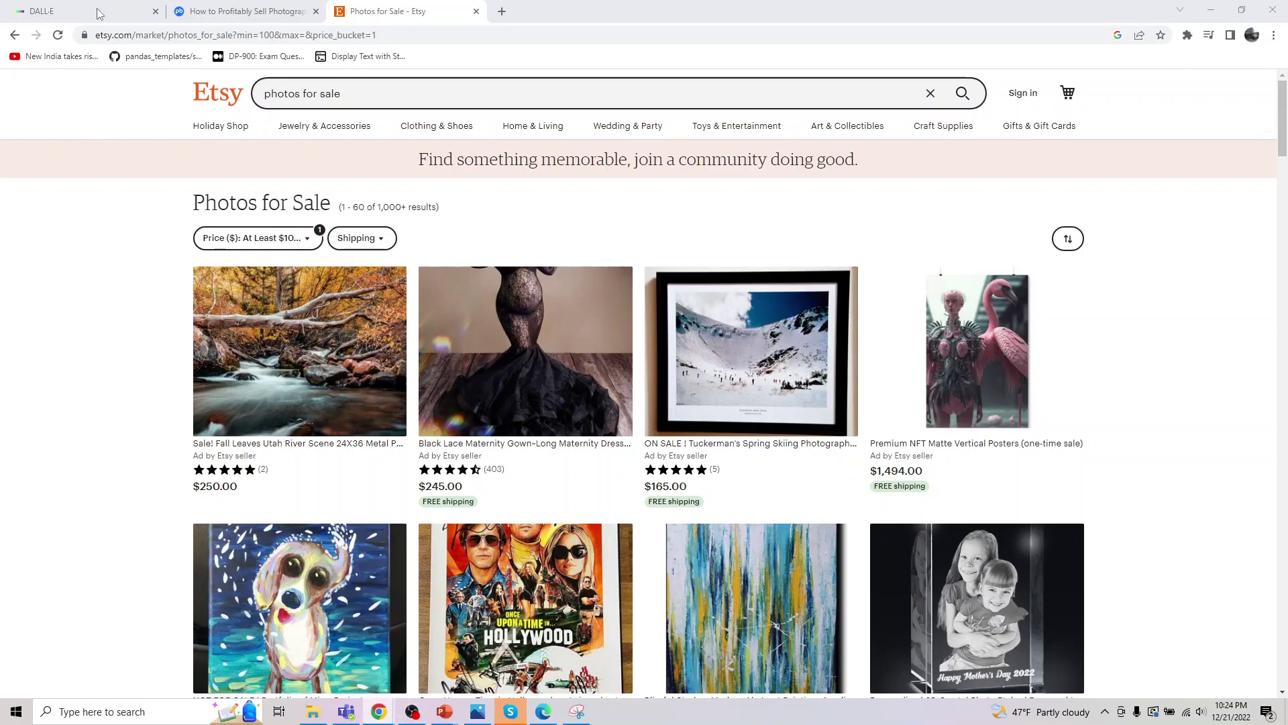
Step: Switch to the DALL·E page at labs.openai.com with its empty prompt box
click(97, 15)
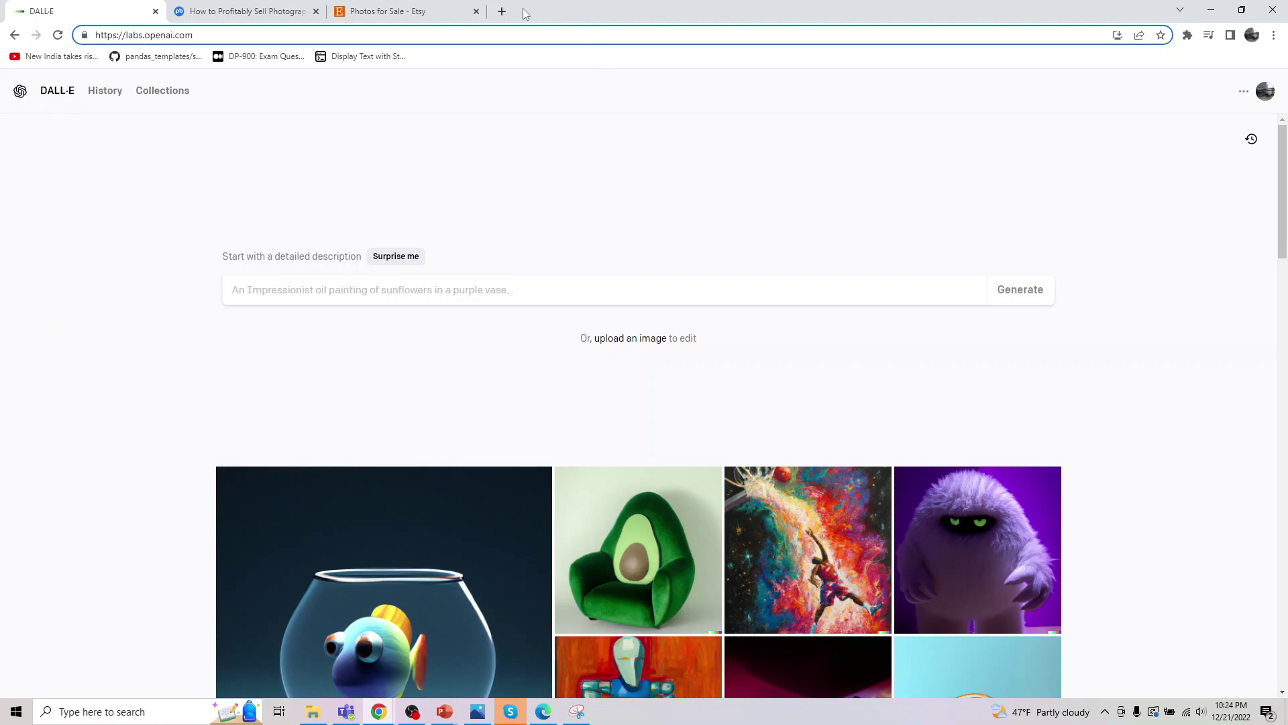
Step: Search the web for 'dalle' in a new tab
click(502, 11)
text(dalle)
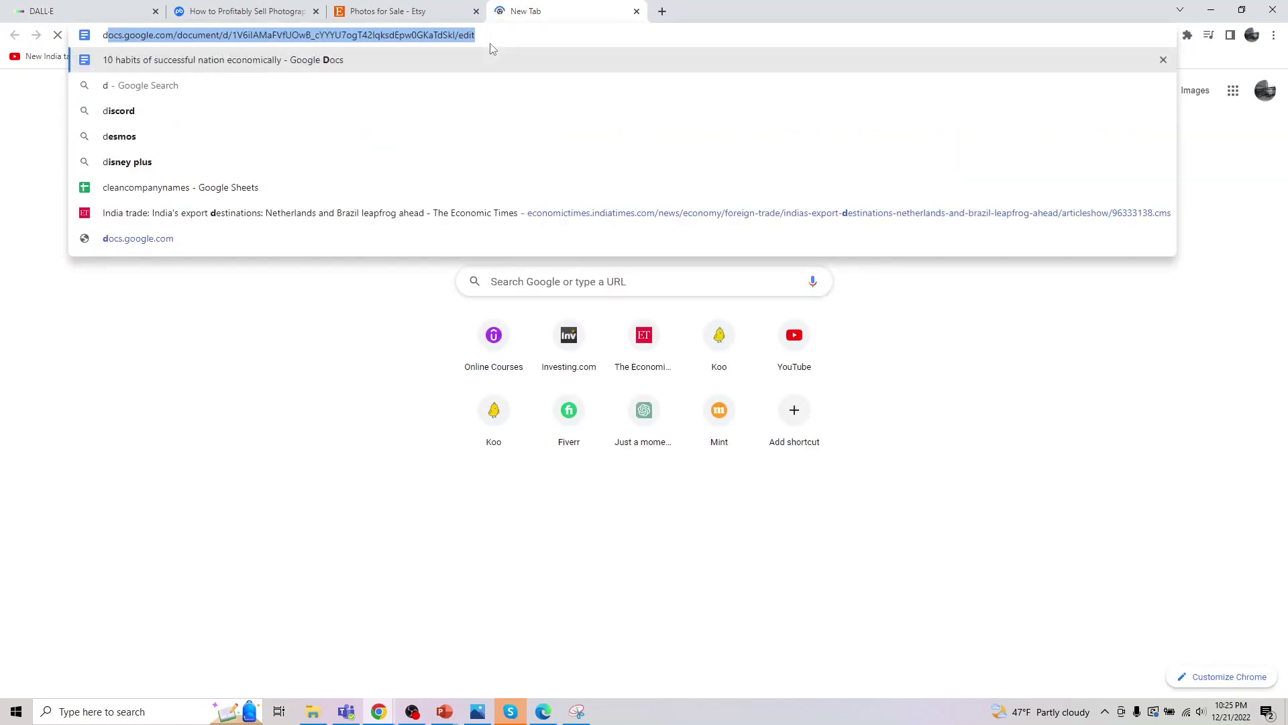
key(Return)
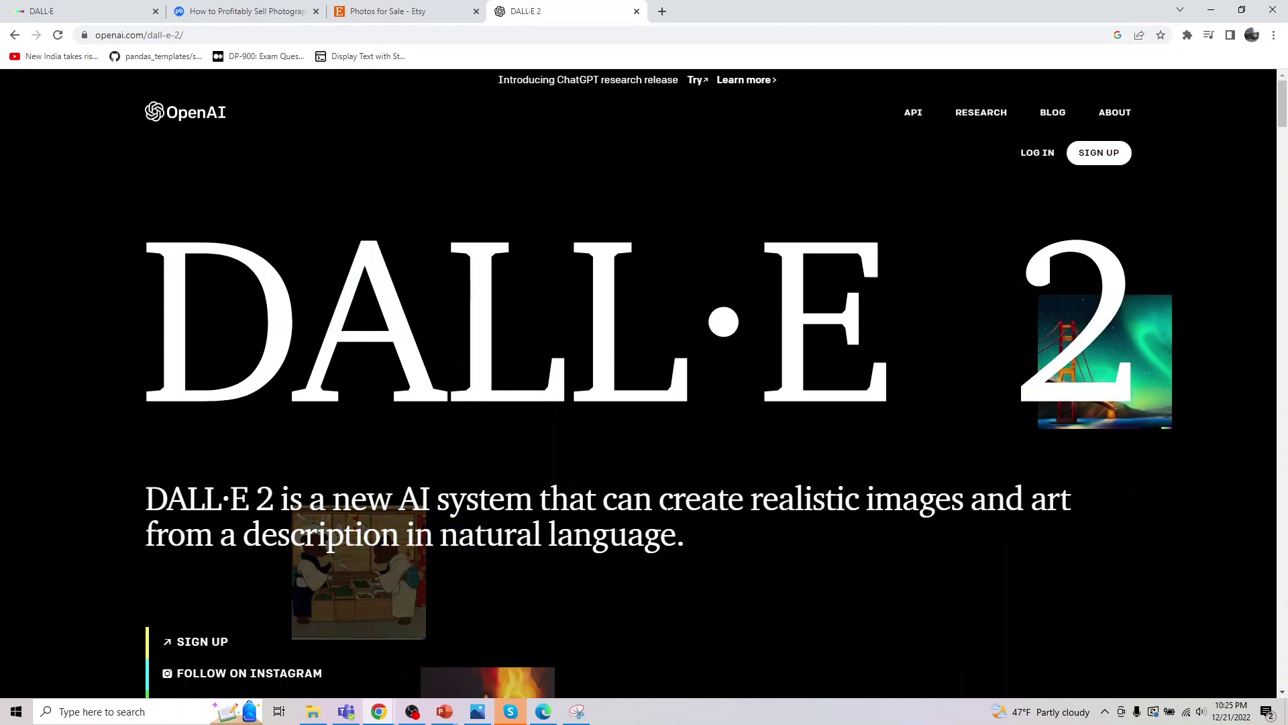
Step: Scroll through the openai.com/dall-e-2 overview page's text-to-image examples
scroll(654, 505, down, 2)
scroll(655, 507, down, 8)
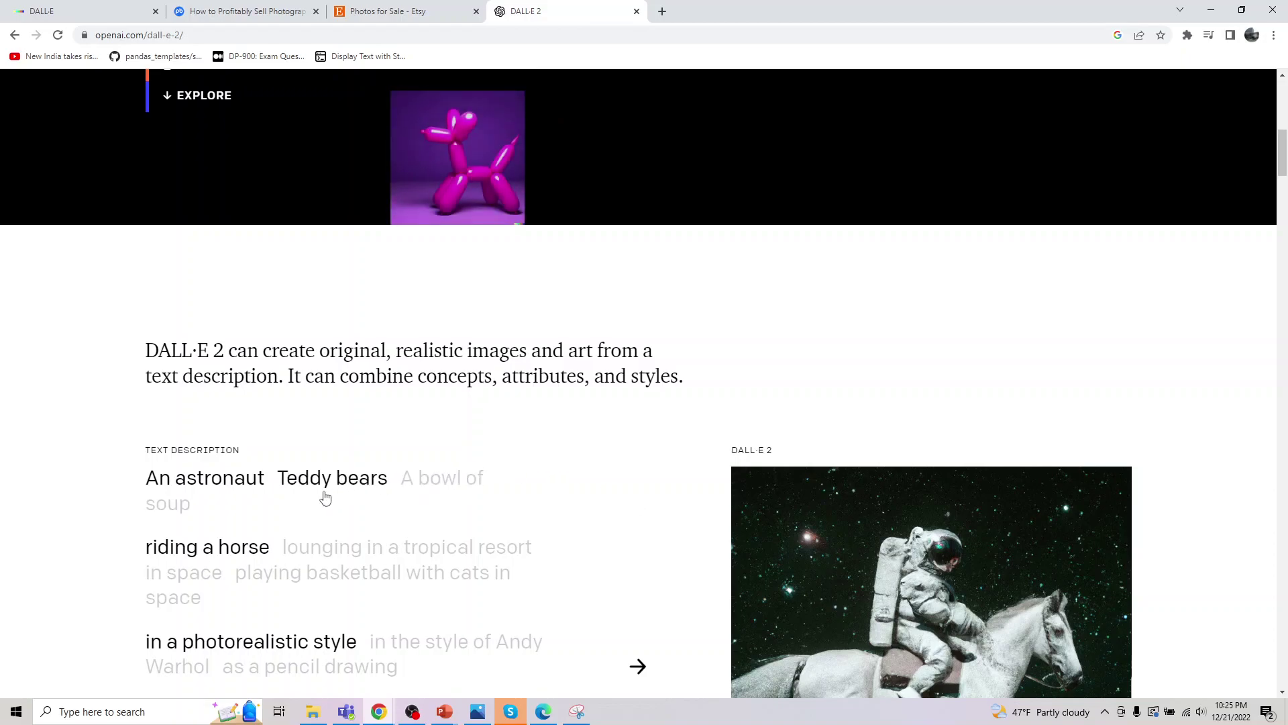
scroll(259, 509, down, 3)
scroll(260, 511, down, 5)
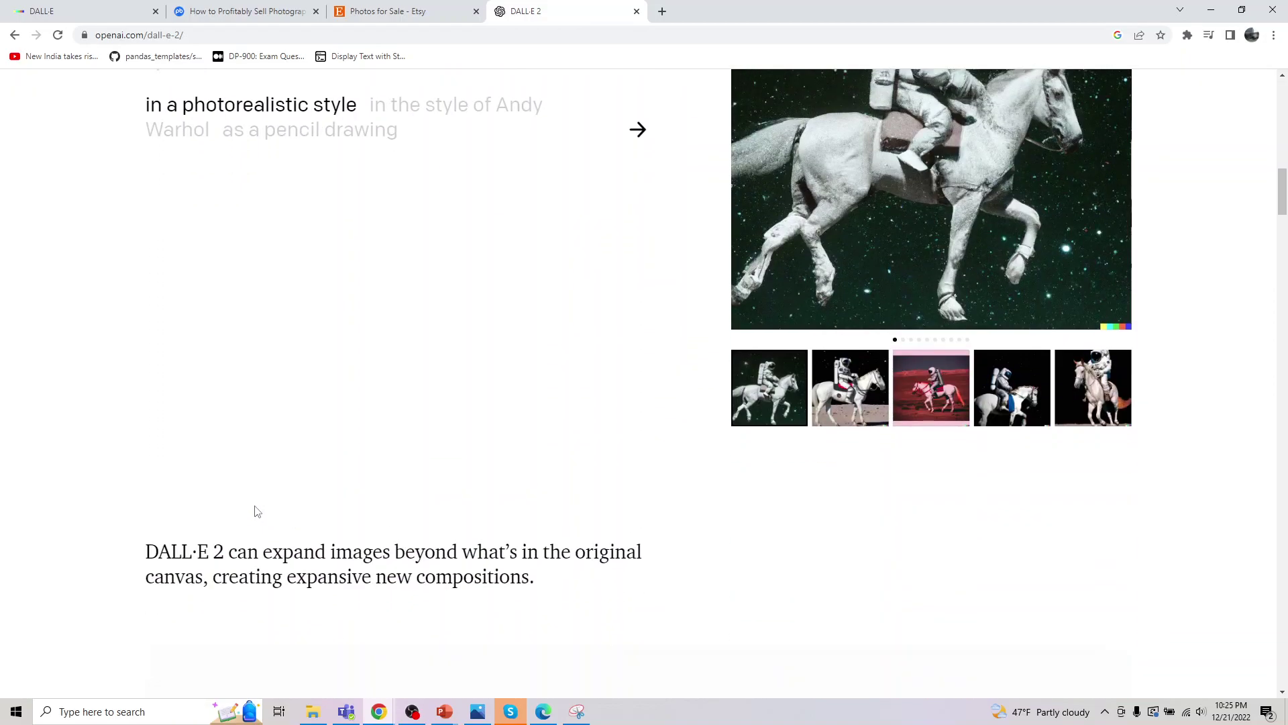
scroll(256, 511, down, 4)
scroll(255, 515, down, 5)
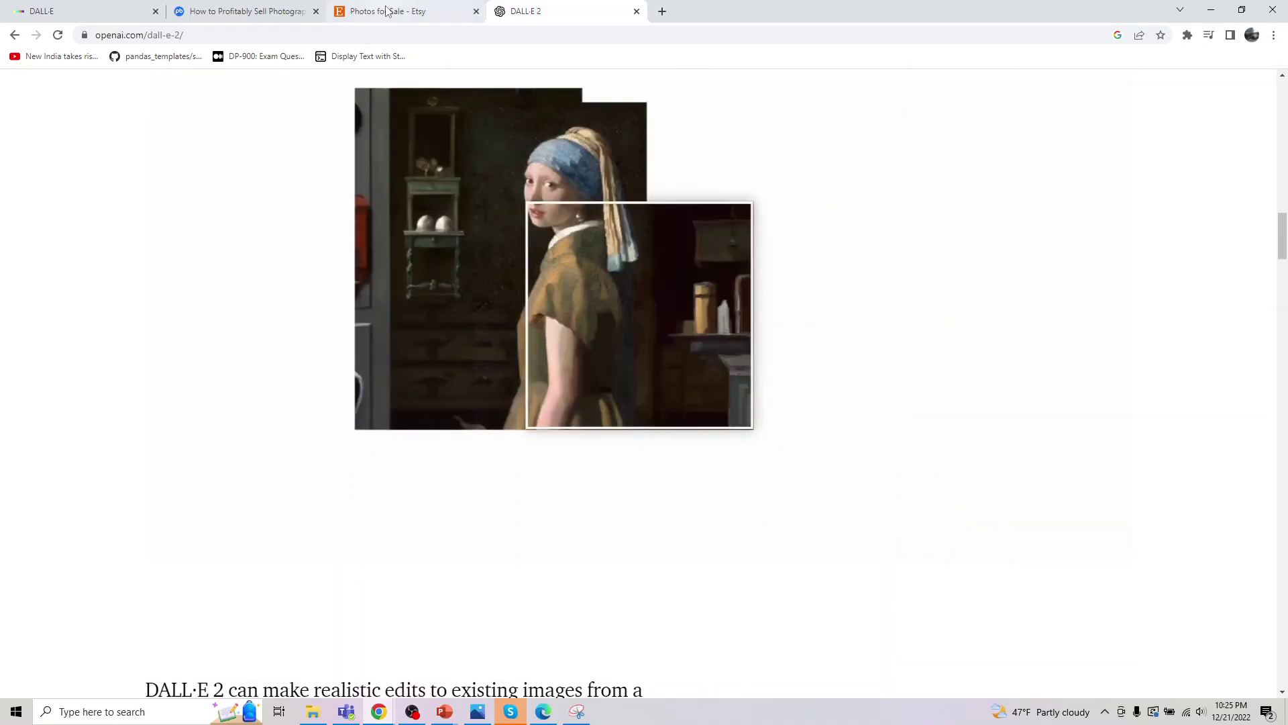
scroll(406, 137, up, 10)
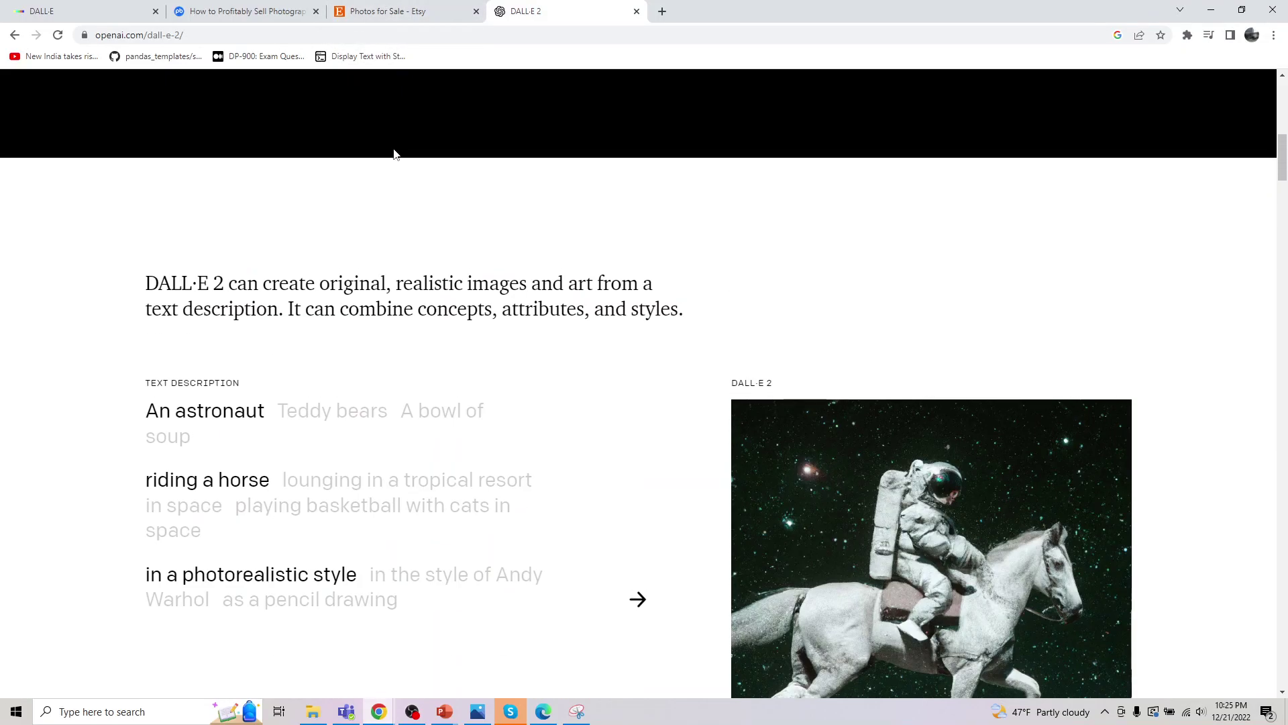
click(385, 10)
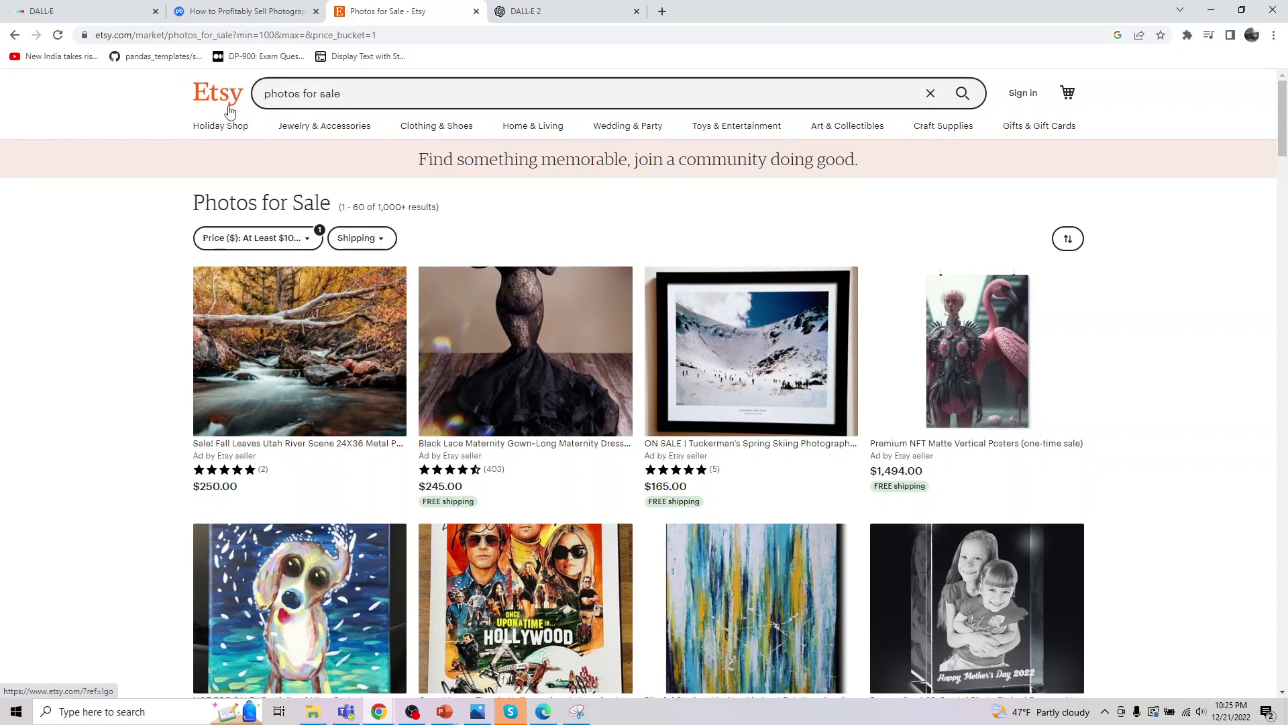
mouse_move(336, 131)
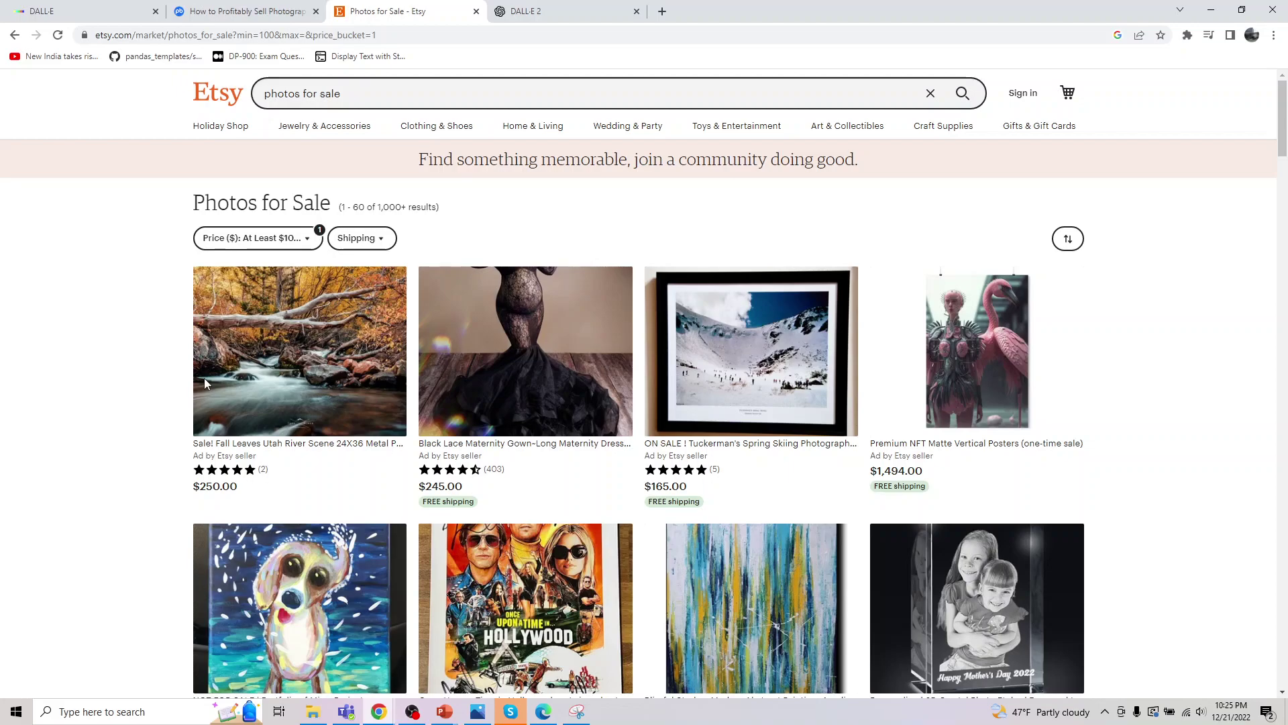
click(268, 11)
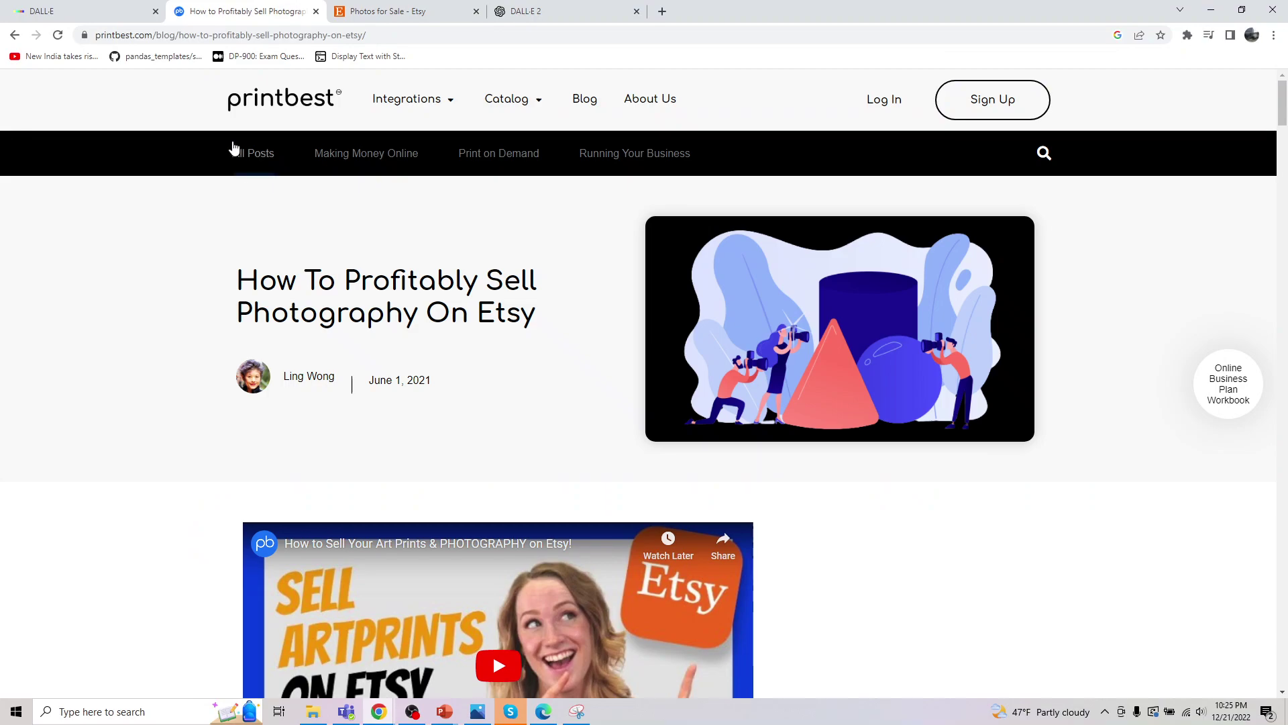
drag(238, 279, 546, 324)
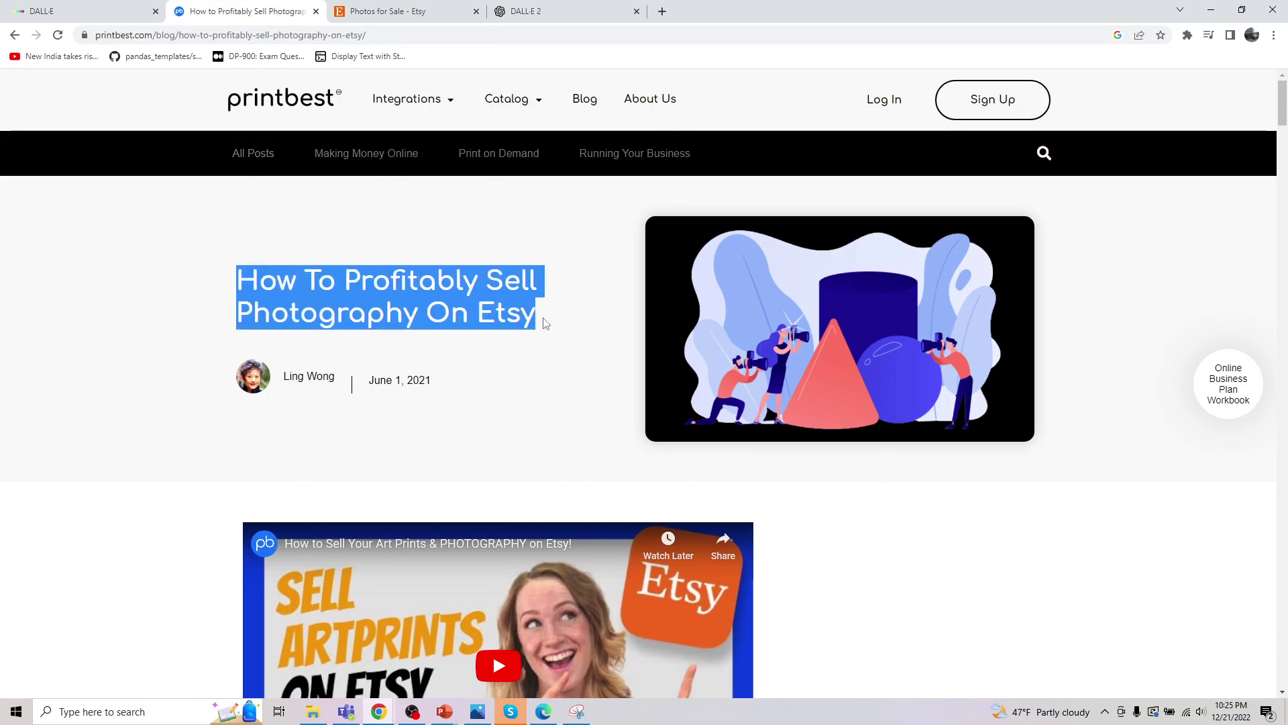
scroll(542, 339, down, 15)
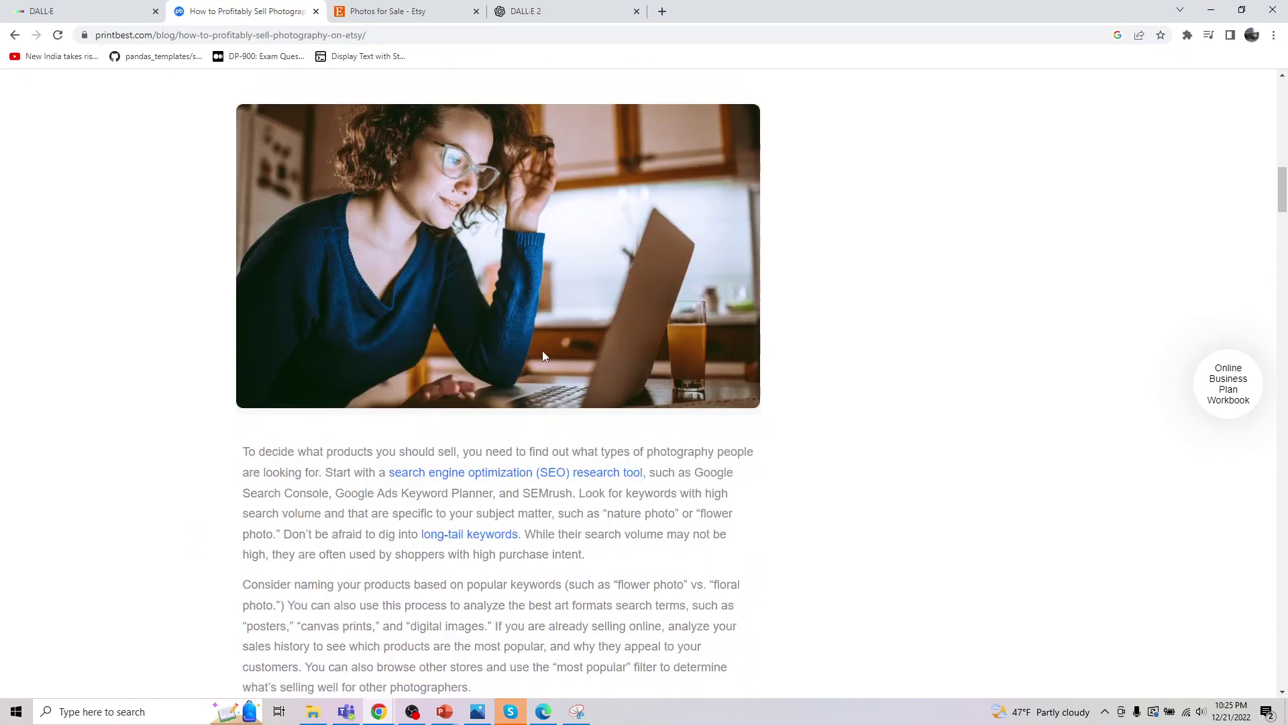
scroll(542, 356, down, 12)
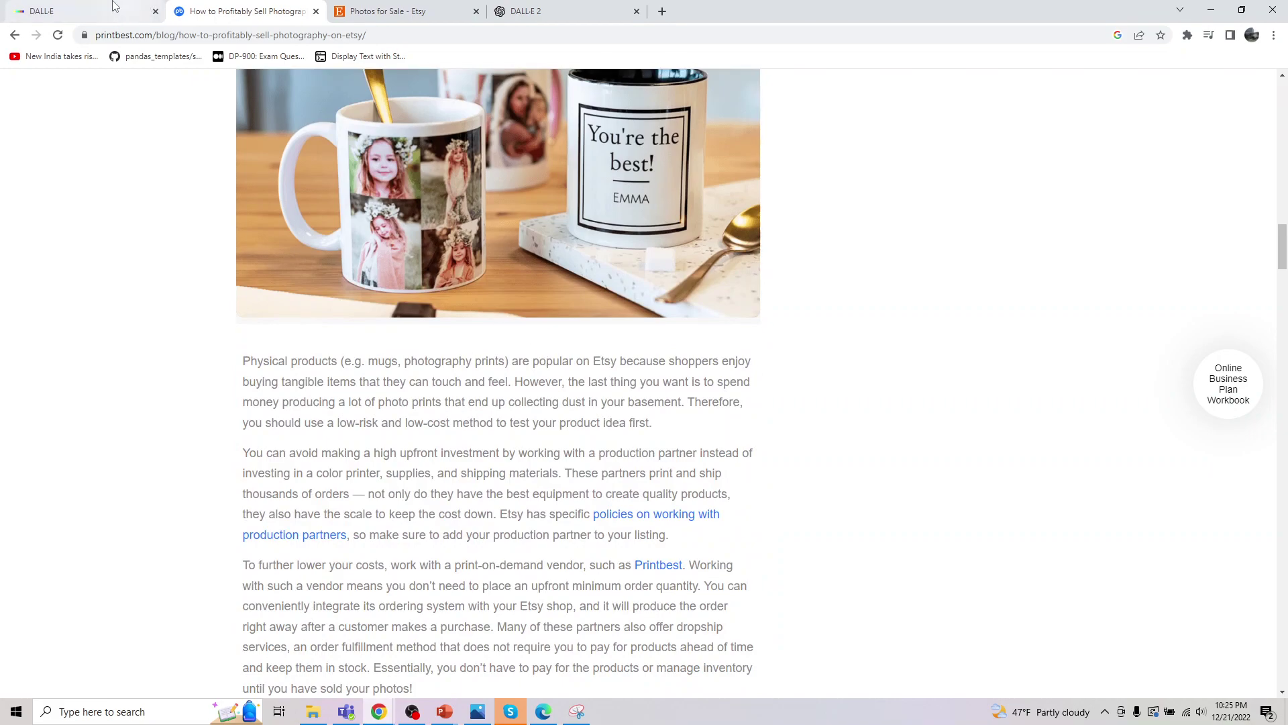
click(84, 12)
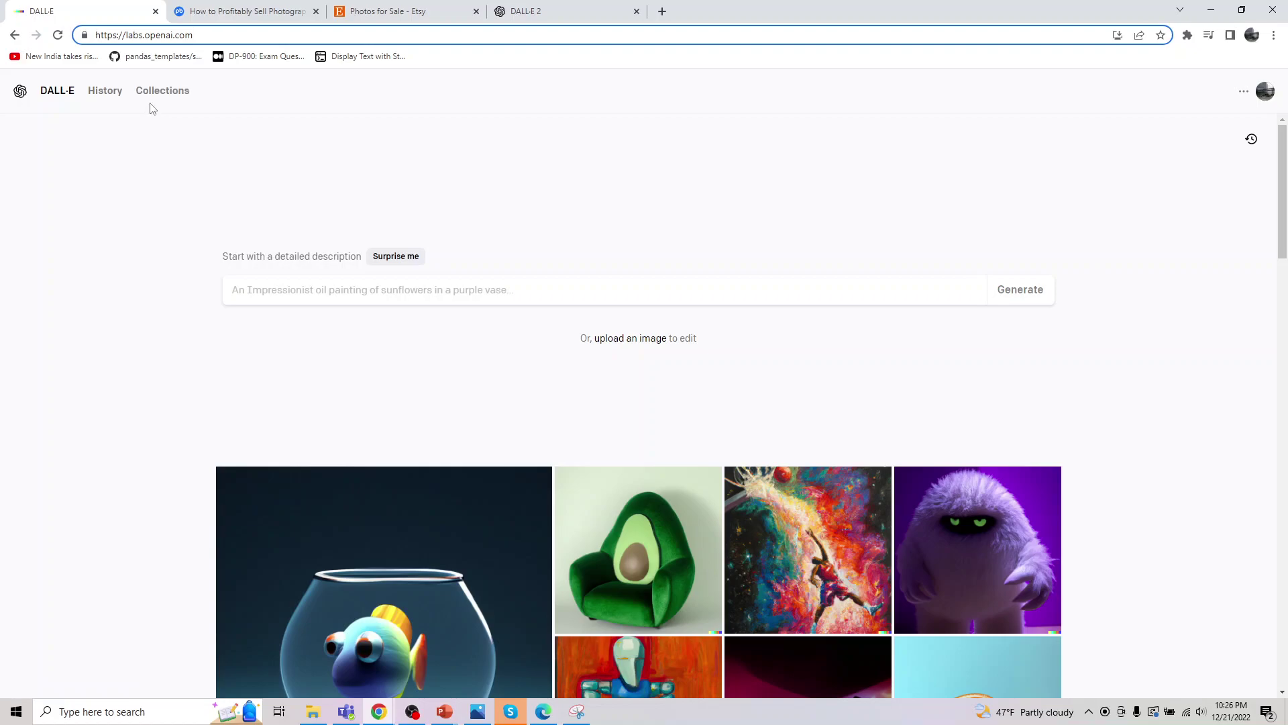
Step: On the Etsy photo results, filter the price to Under $25, then to Over $100
click(402, 11)
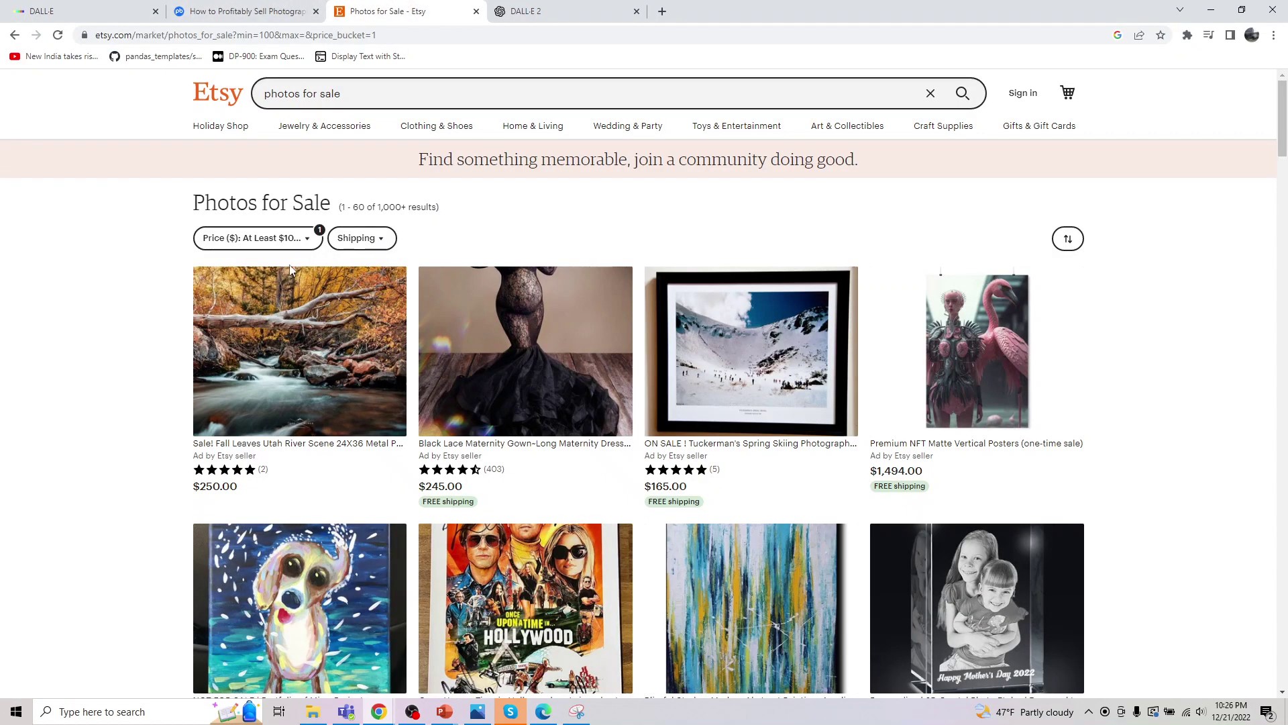
click(263, 249)
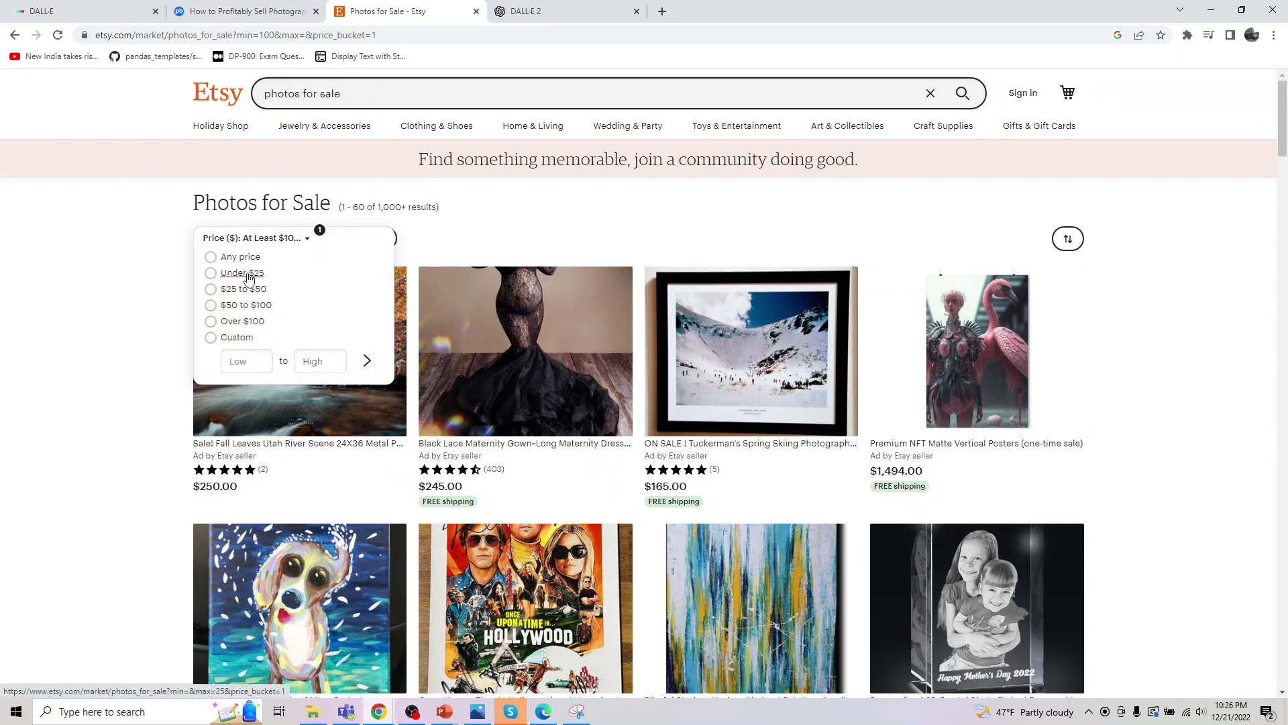
click(248, 275)
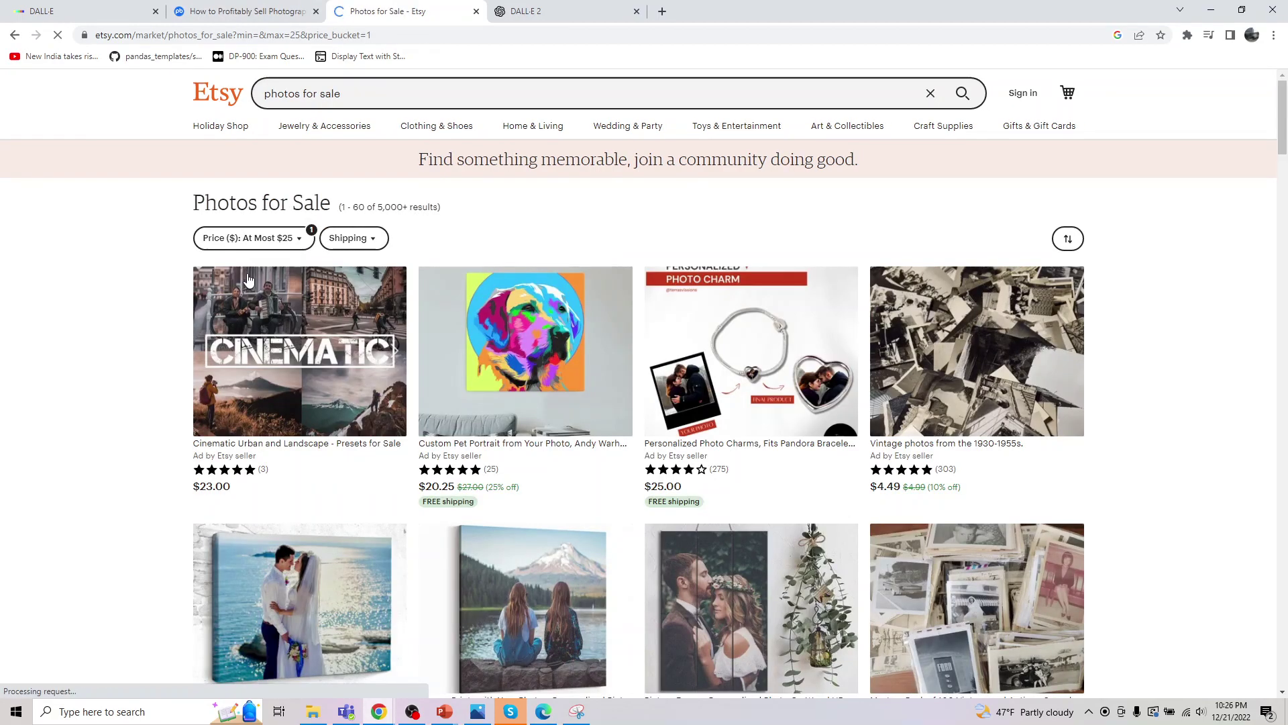
click(248, 239)
click(254, 322)
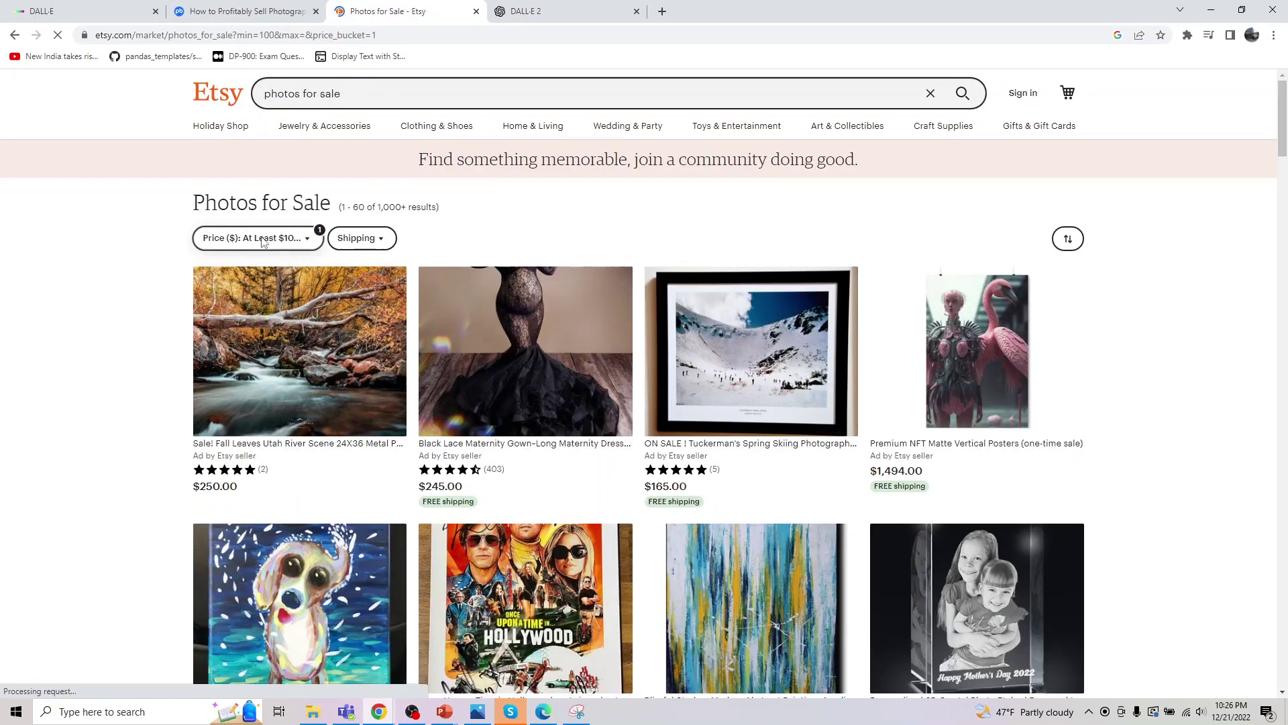
Step: Keep the Over $100 price filter and browse down to the Fall Leaves Utah River Scene listing
click(255, 238)
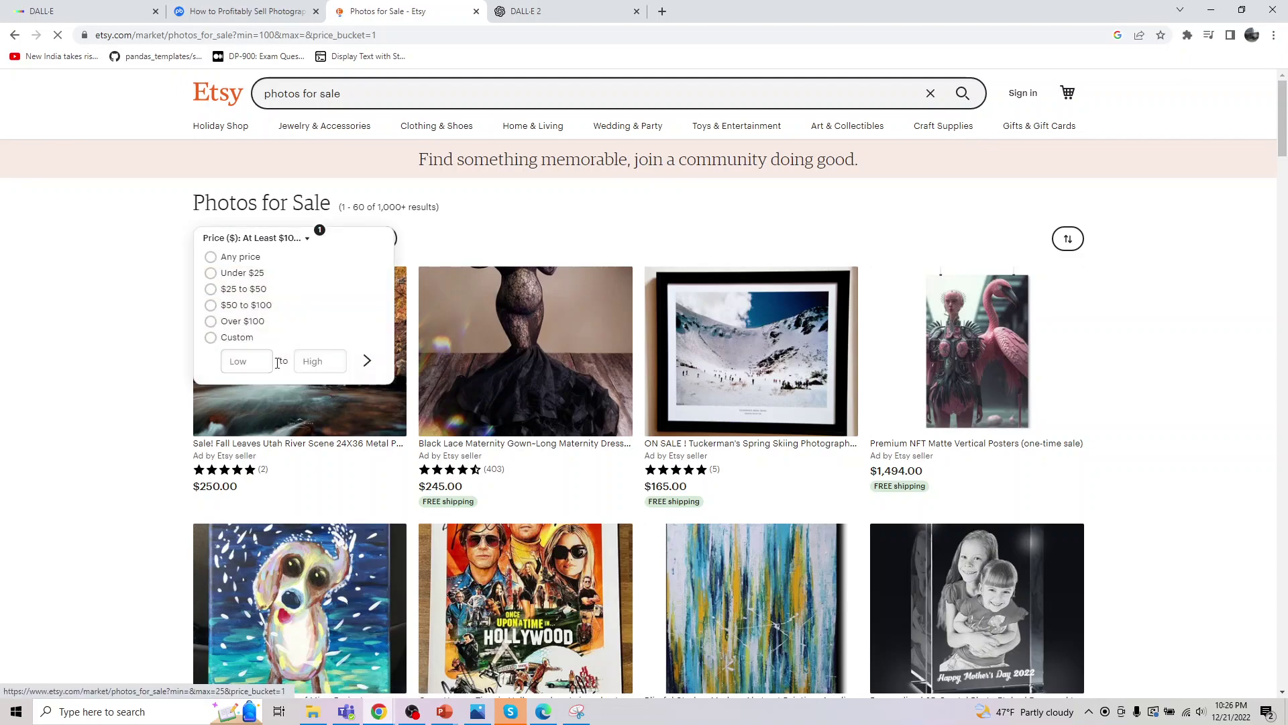
click(212, 323)
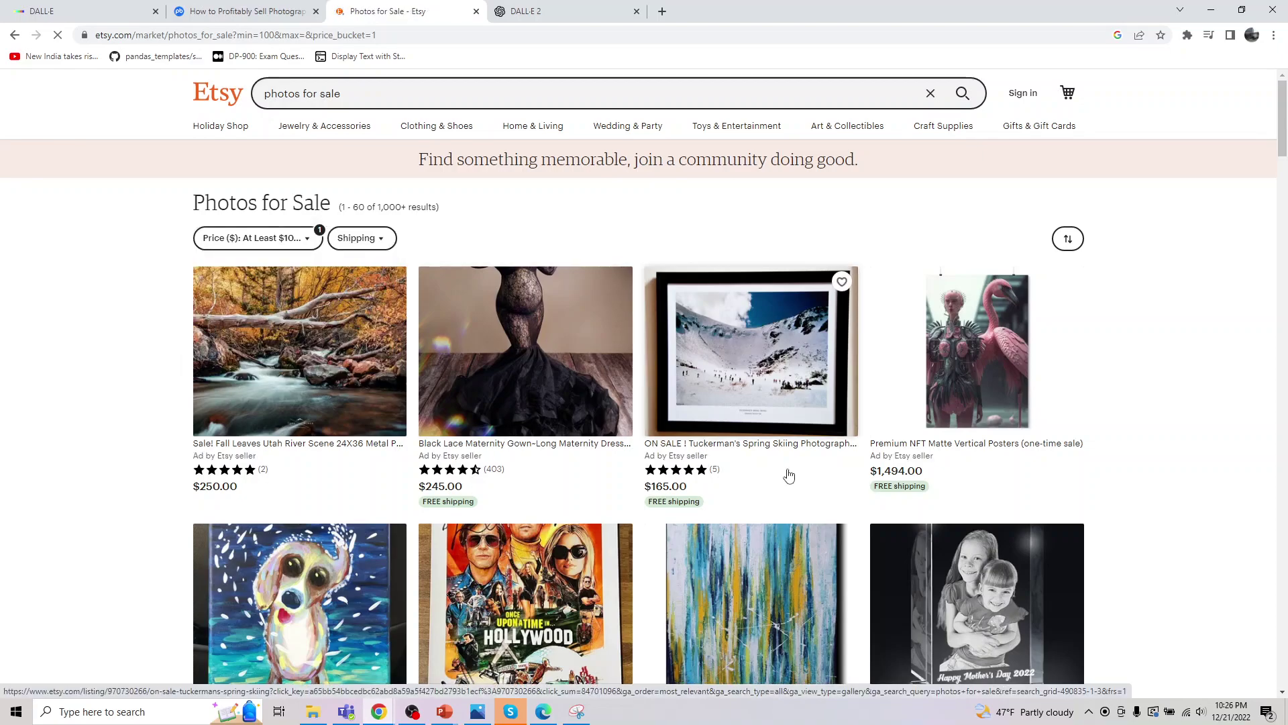
scroll(775, 480, down, 3)
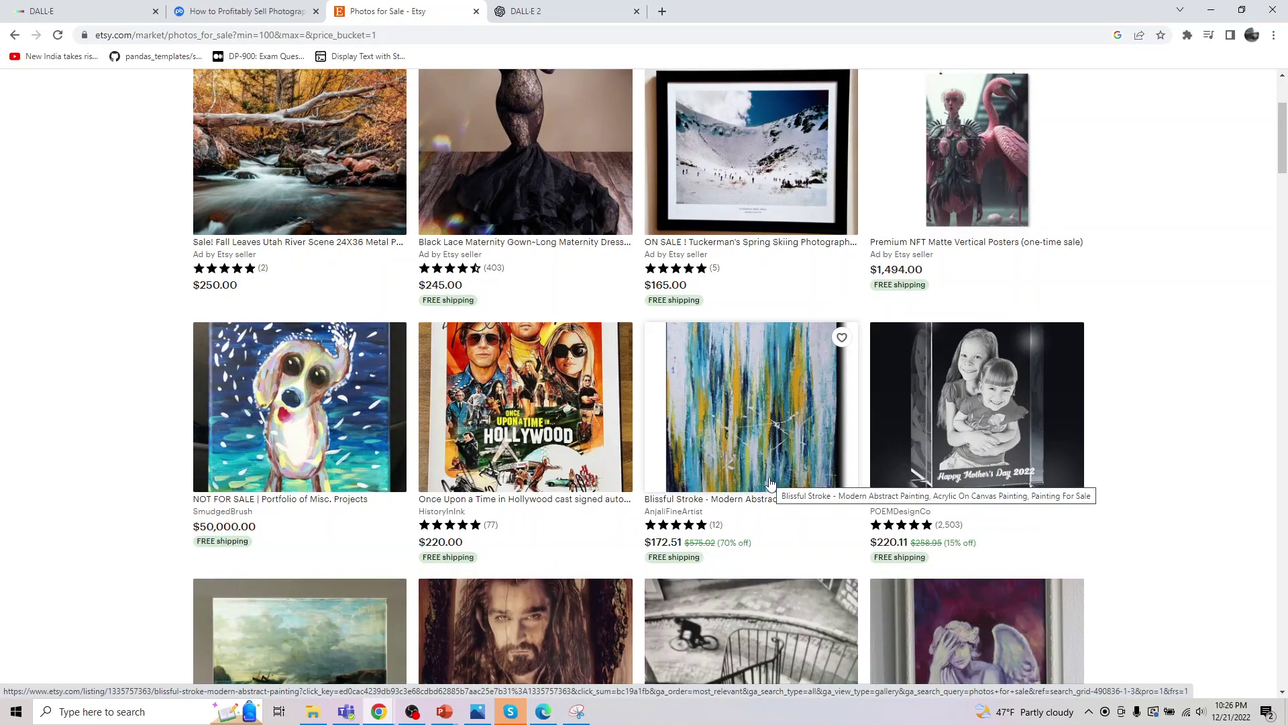
scroll(935, 567, down, 3)
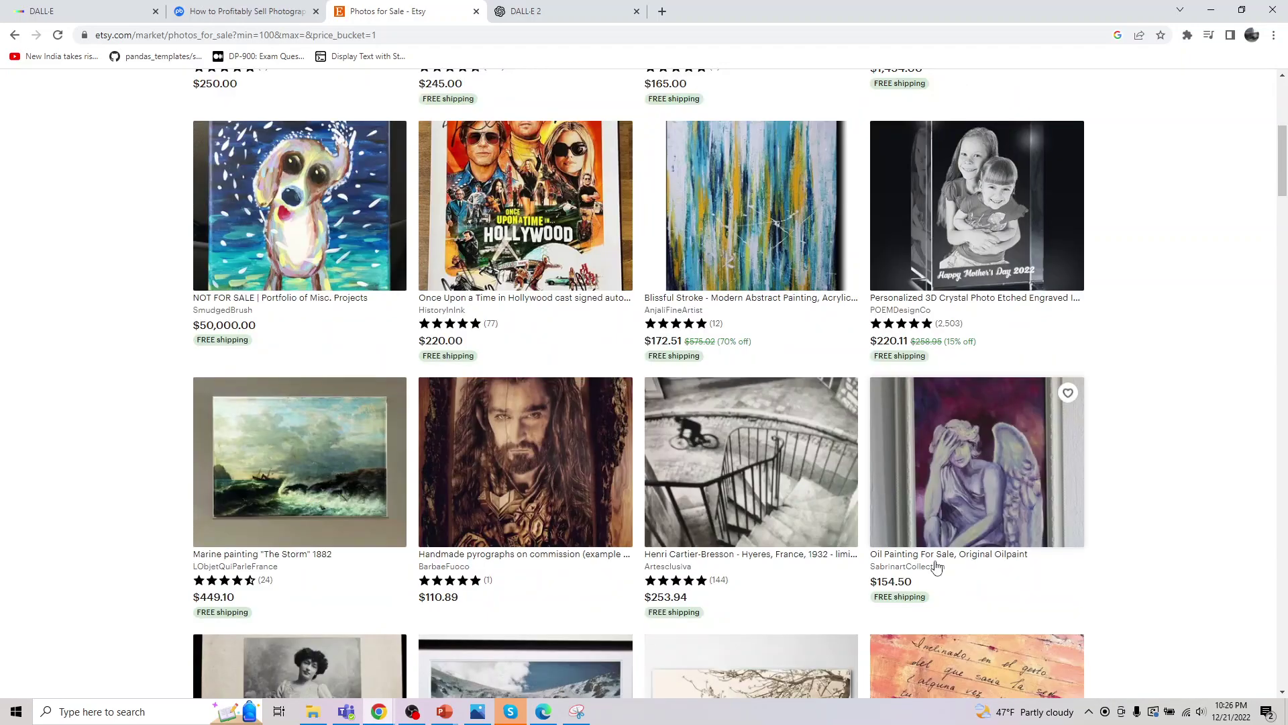
scroll(893, 567, down, 3)
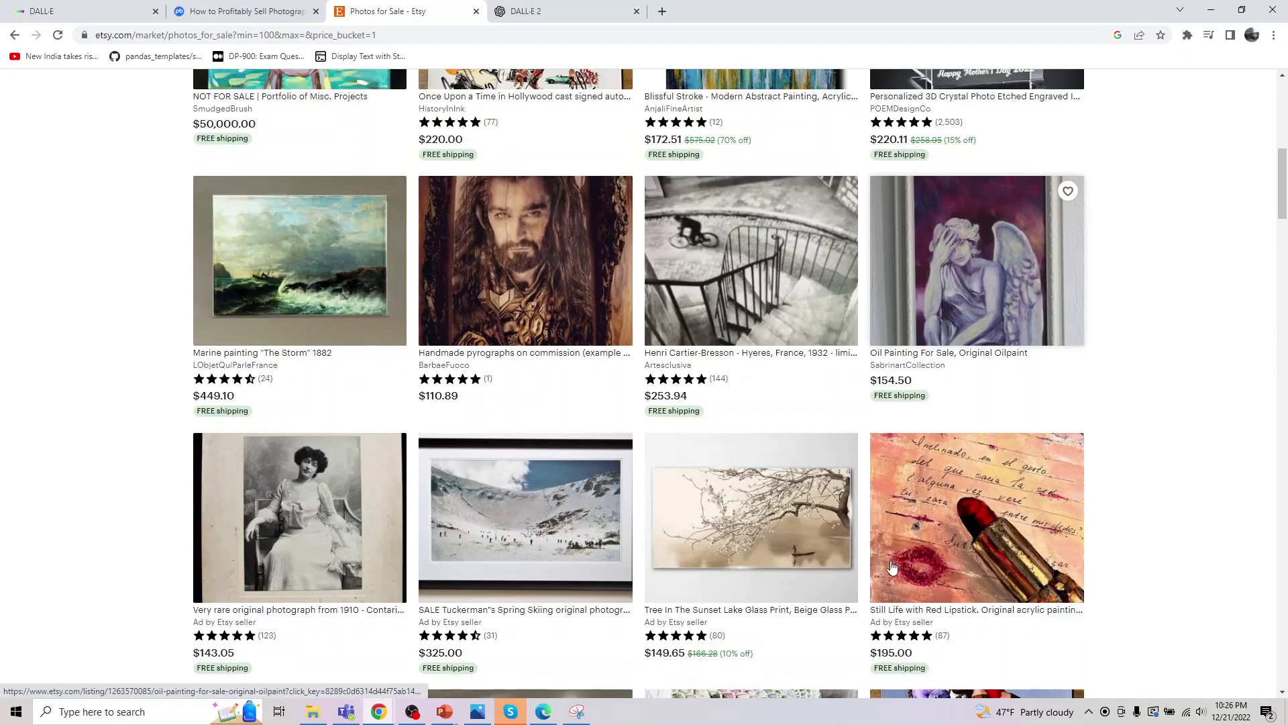
scroll(893, 567, down, 2)
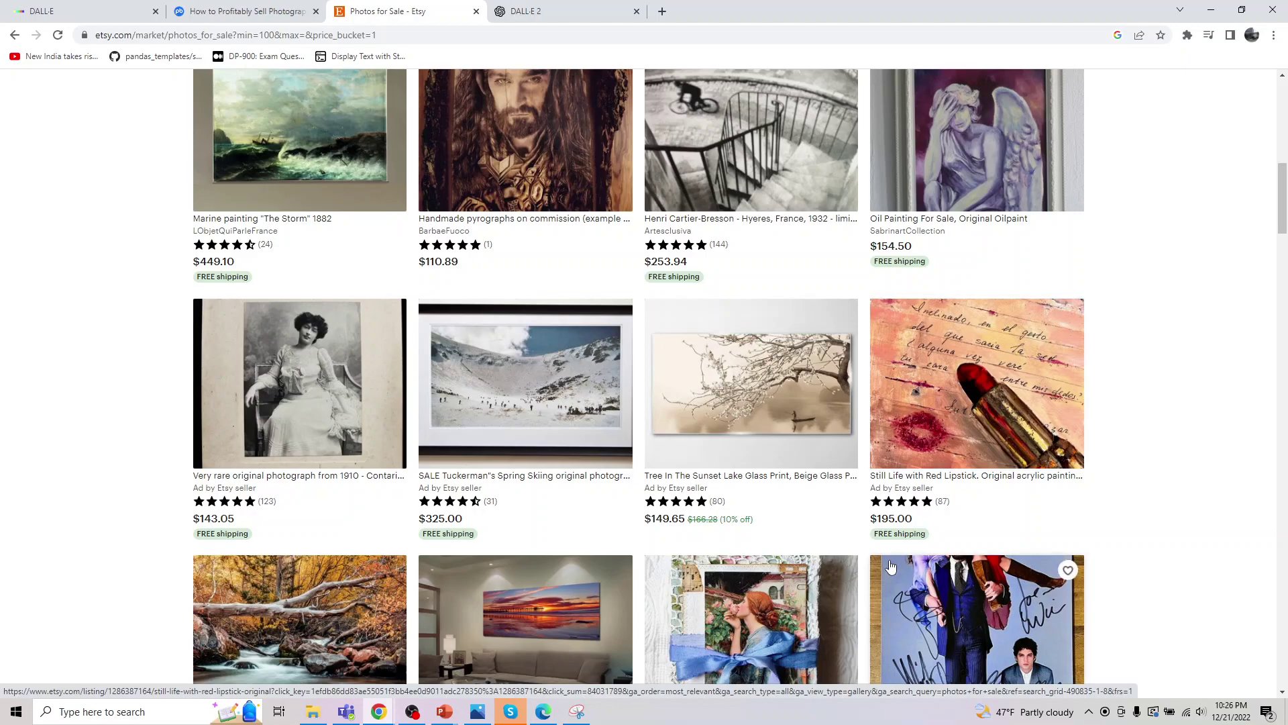
scroll(891, 567, down, 3)
scroll(889, 566, down, 1)
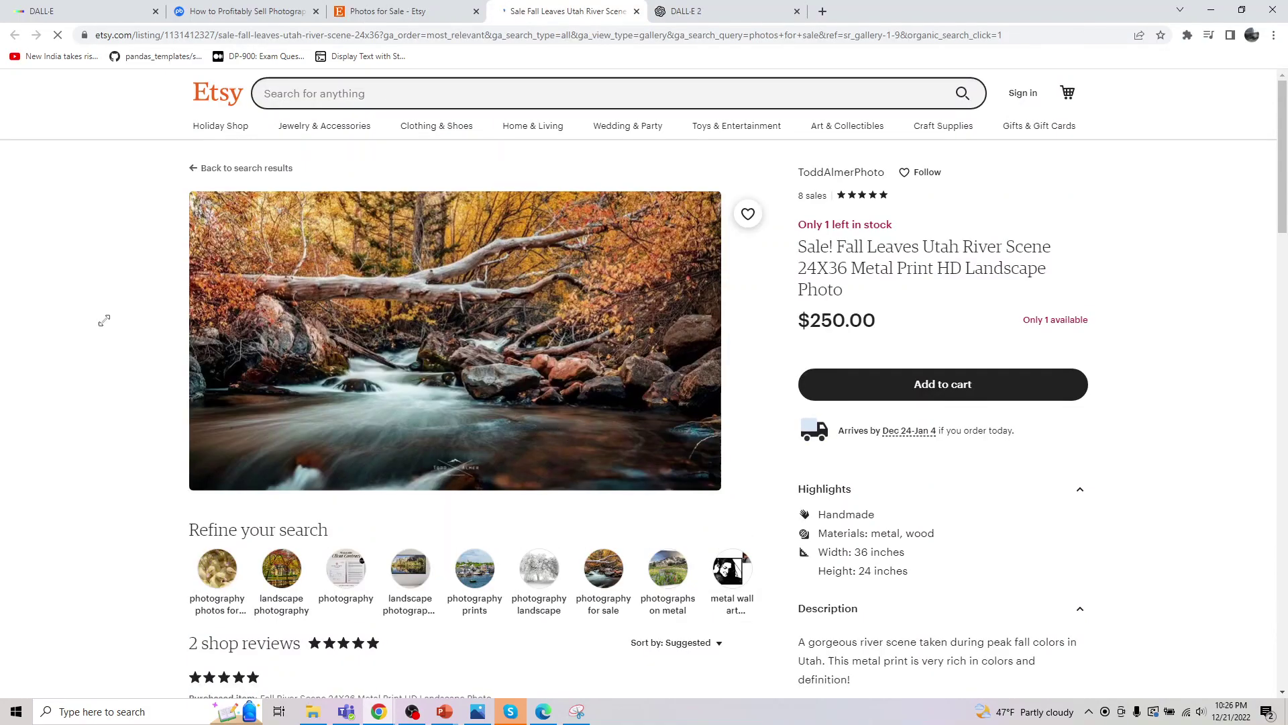
Step: Look over the $250 24X36 metal print listing and select 'Fall Leaves Utah River Scene' in its title
scroll(188, 483, down, 2)
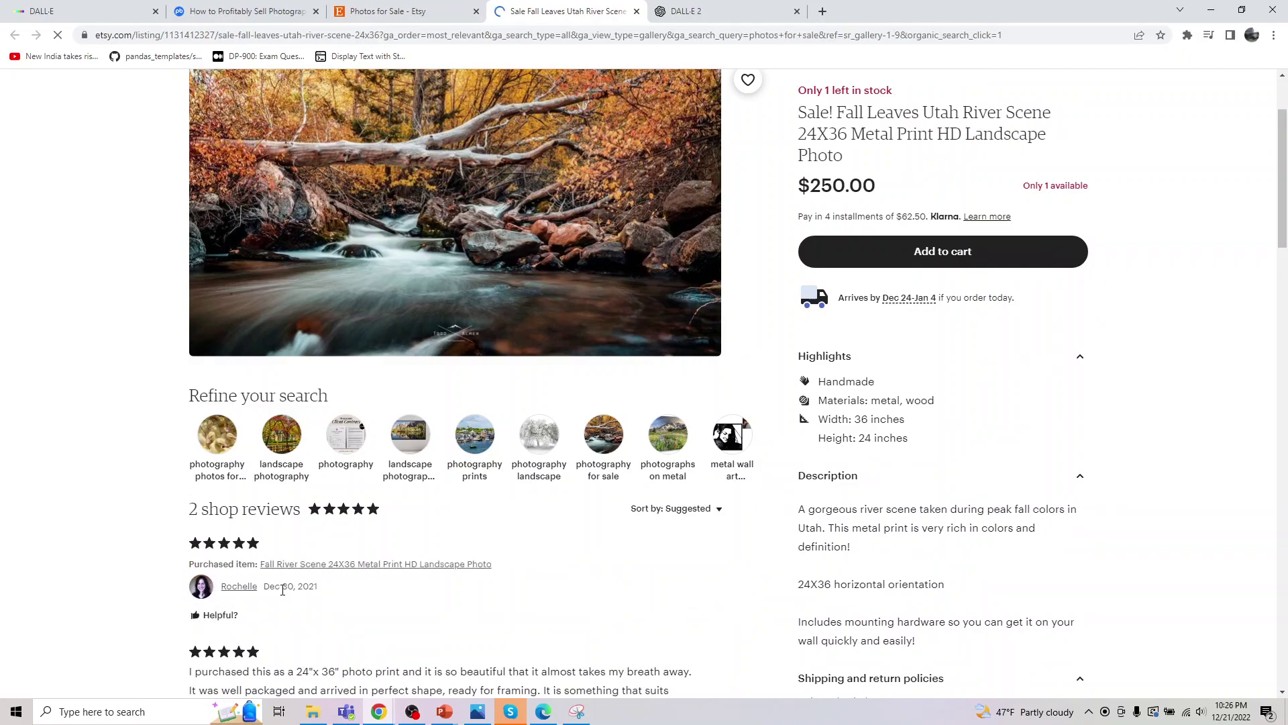
scroll(969, 517, up, 2)
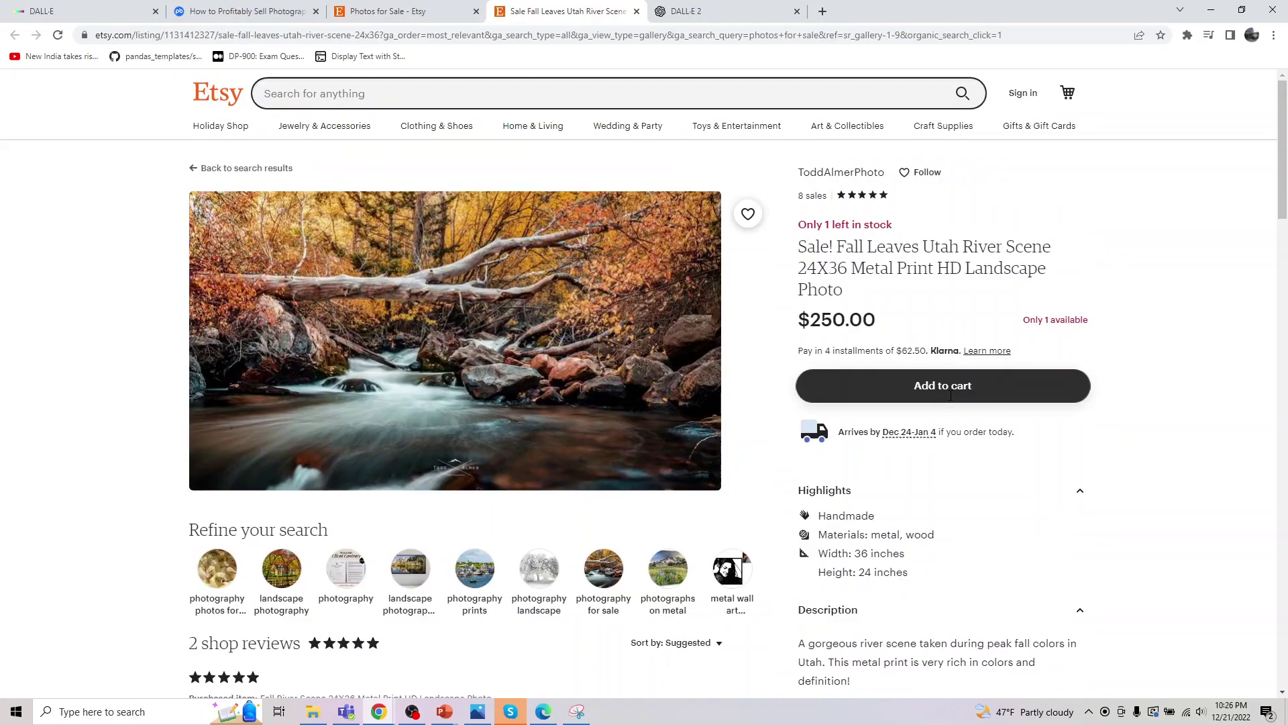
mouse_move(922, 438)
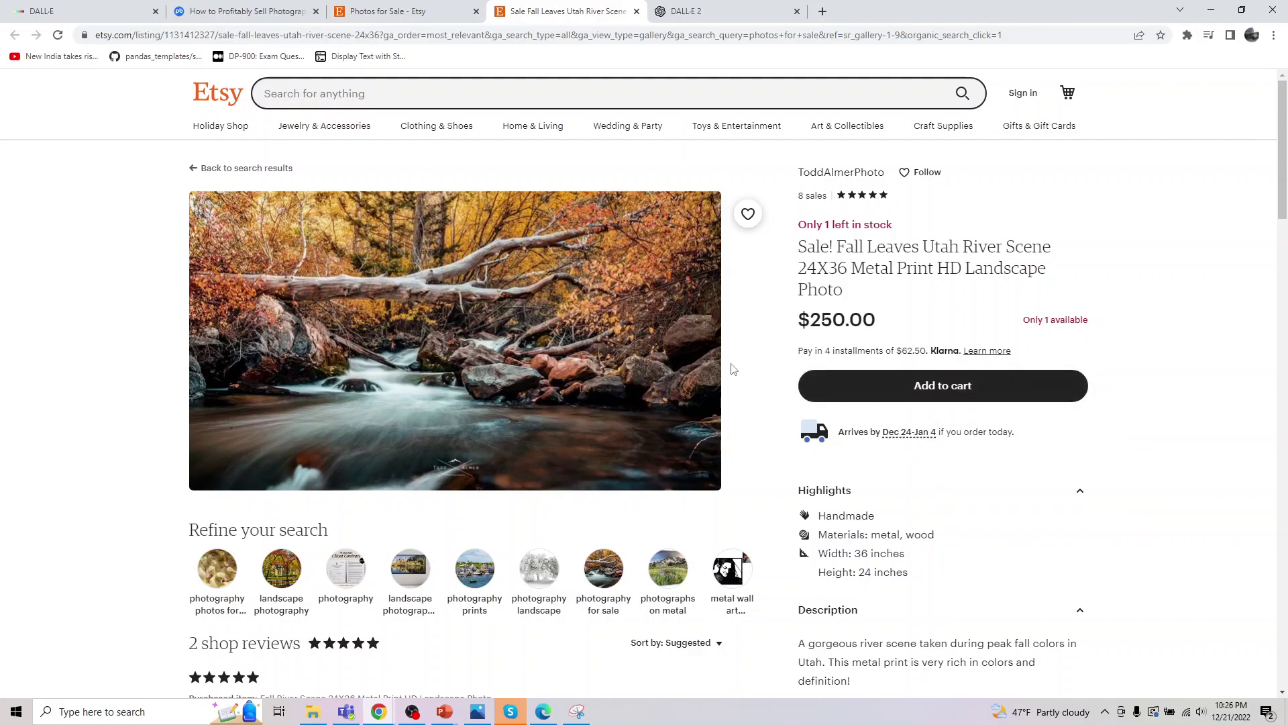
scroll(733, 370, down, 11)
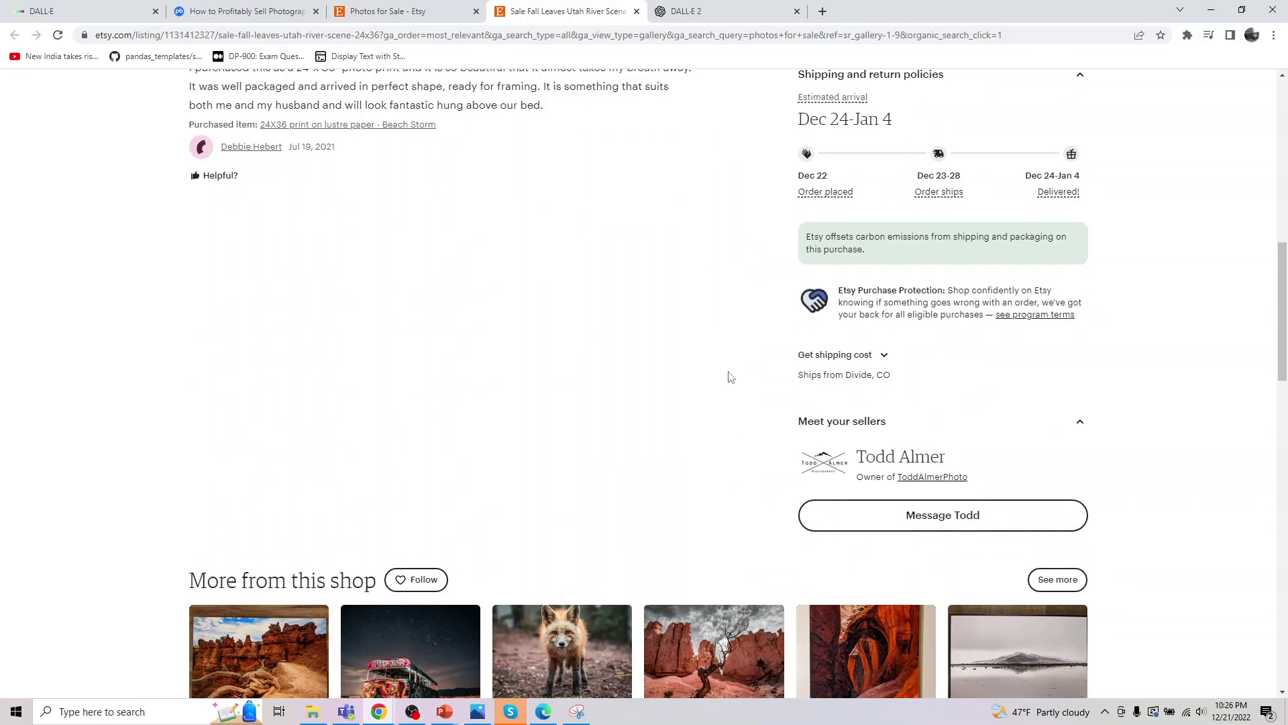
scroll(728, 377, down, 5)
scroll(728, 378, down, 5)
scroll(727, 378, up, 11)
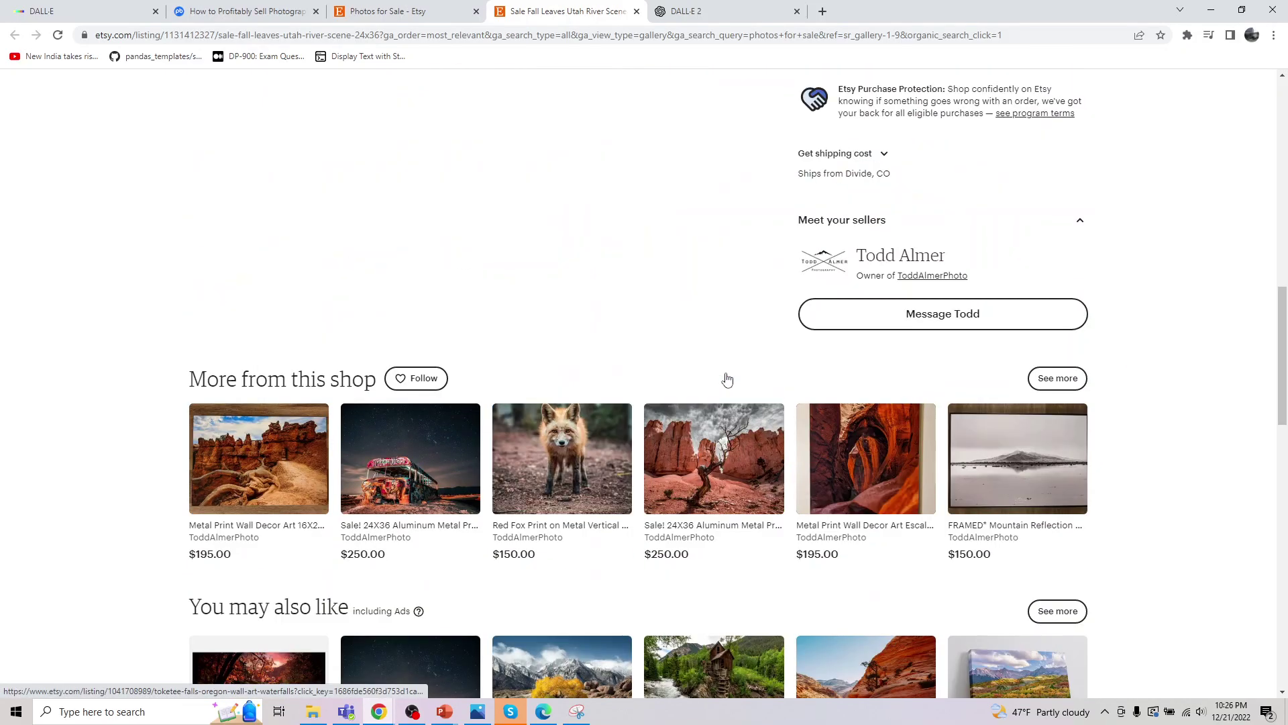
scroll(725, 378, up, 8)
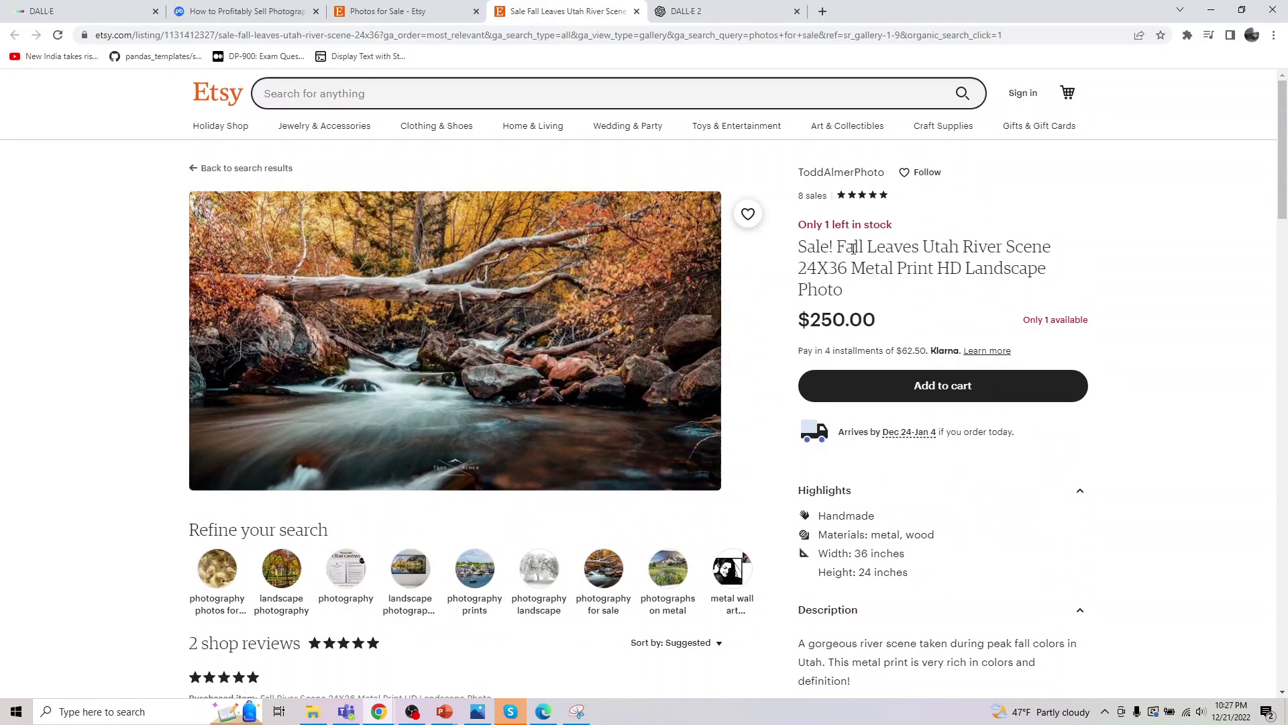
drag(838, 246, 1052, 247)
key(ctrl+c)
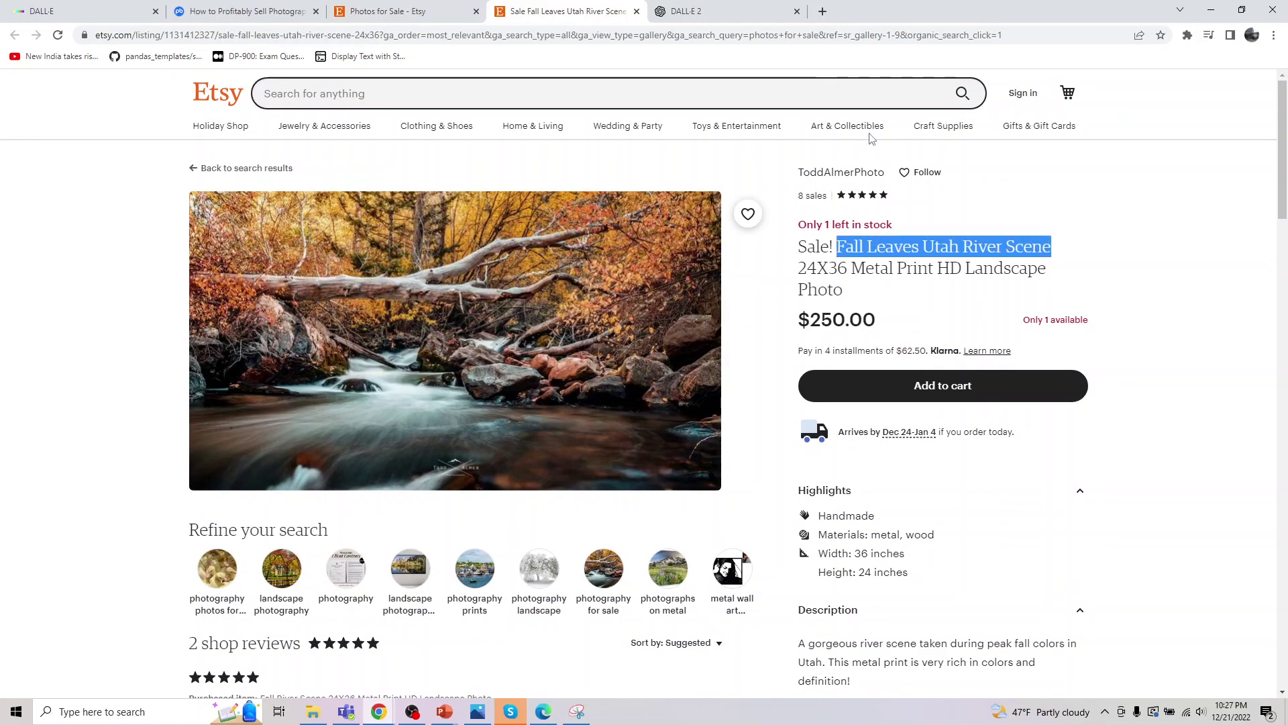
Step: In DALL-E, paste the listing title as the prompt, add 'in spring', and generate
click(710, 8)
click(129, 8)
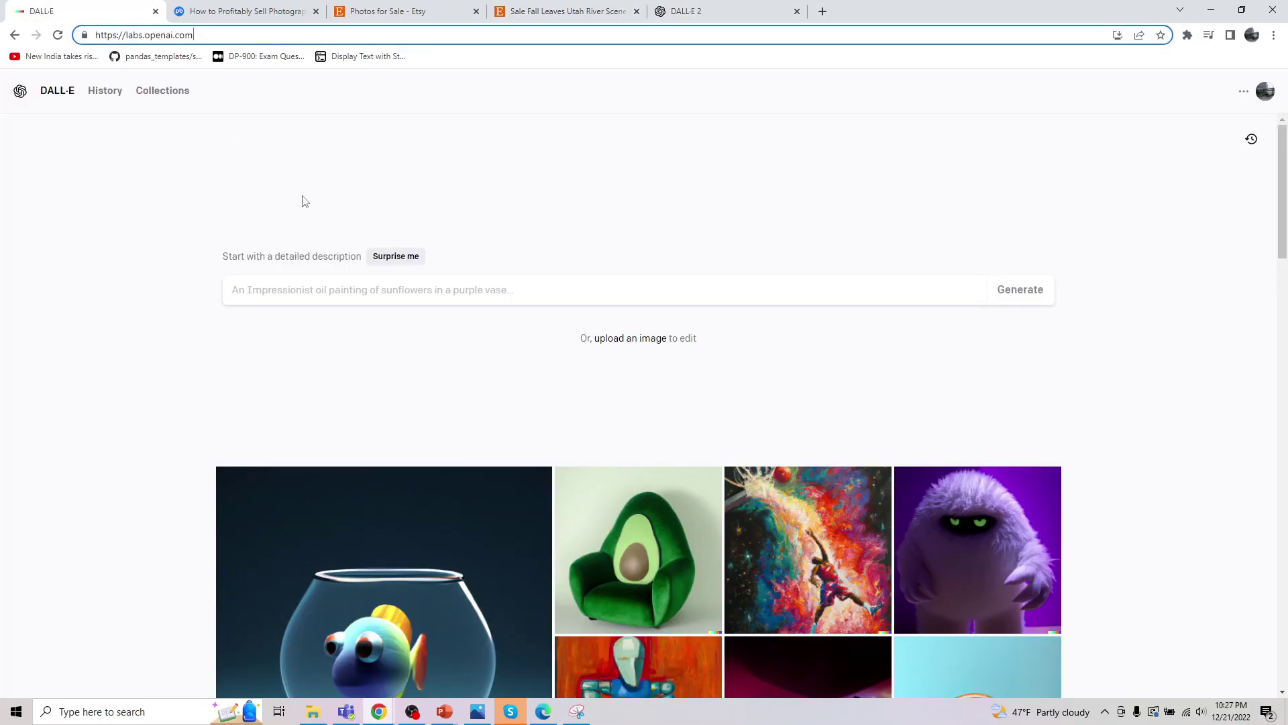
click(317, 292)
key(ctrl+v)
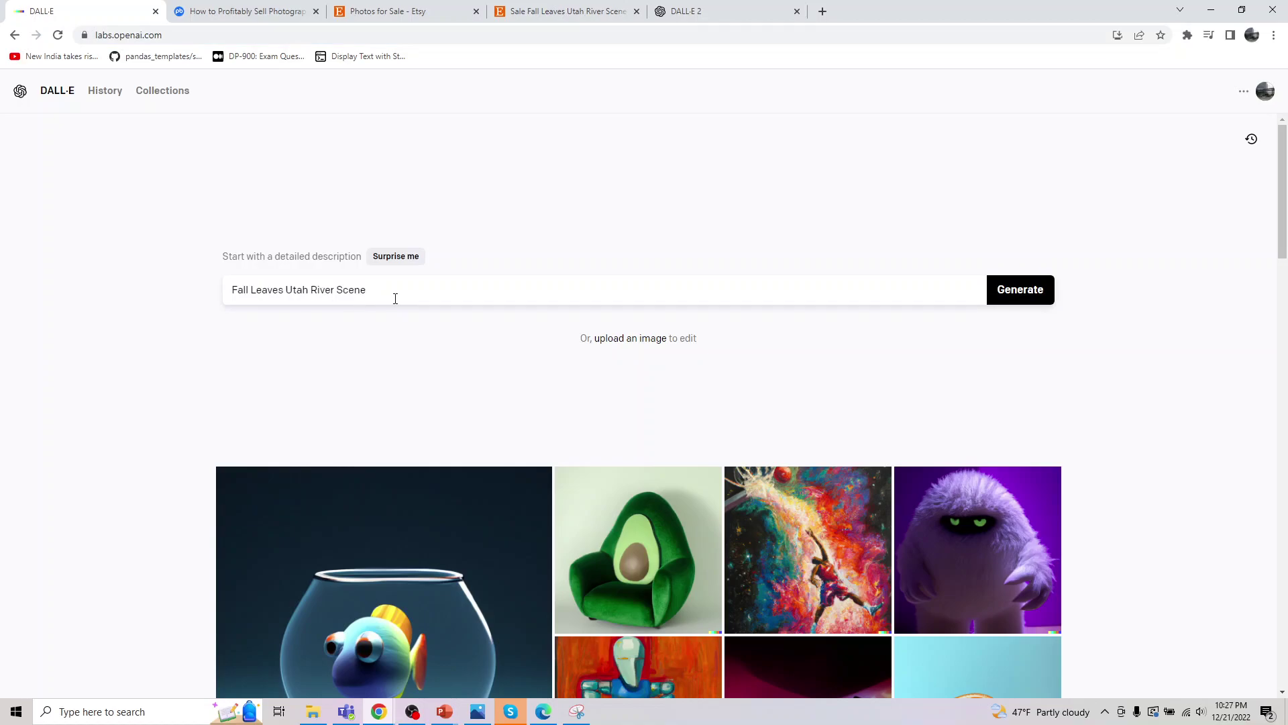
text(in spring)
click(1038, 294)
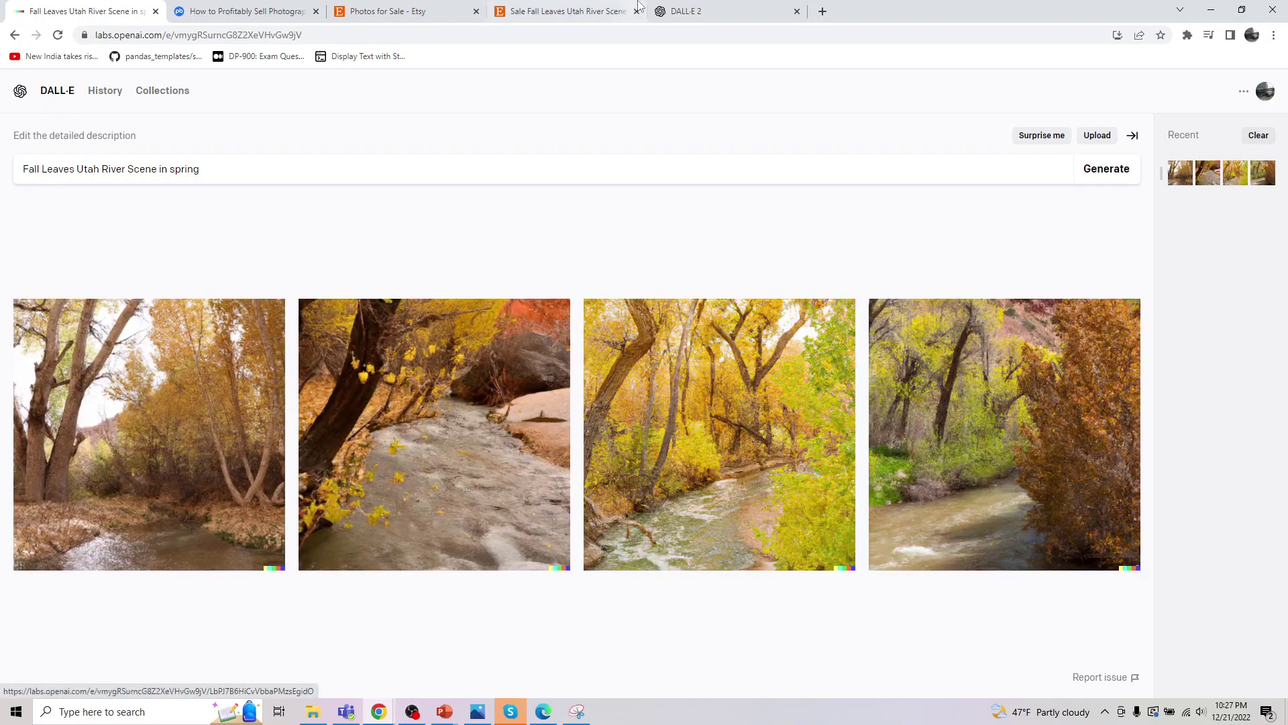
Step: Append 'metal print mat finish' to the river-scene prompt and generate four framed prints
click(600, 10)
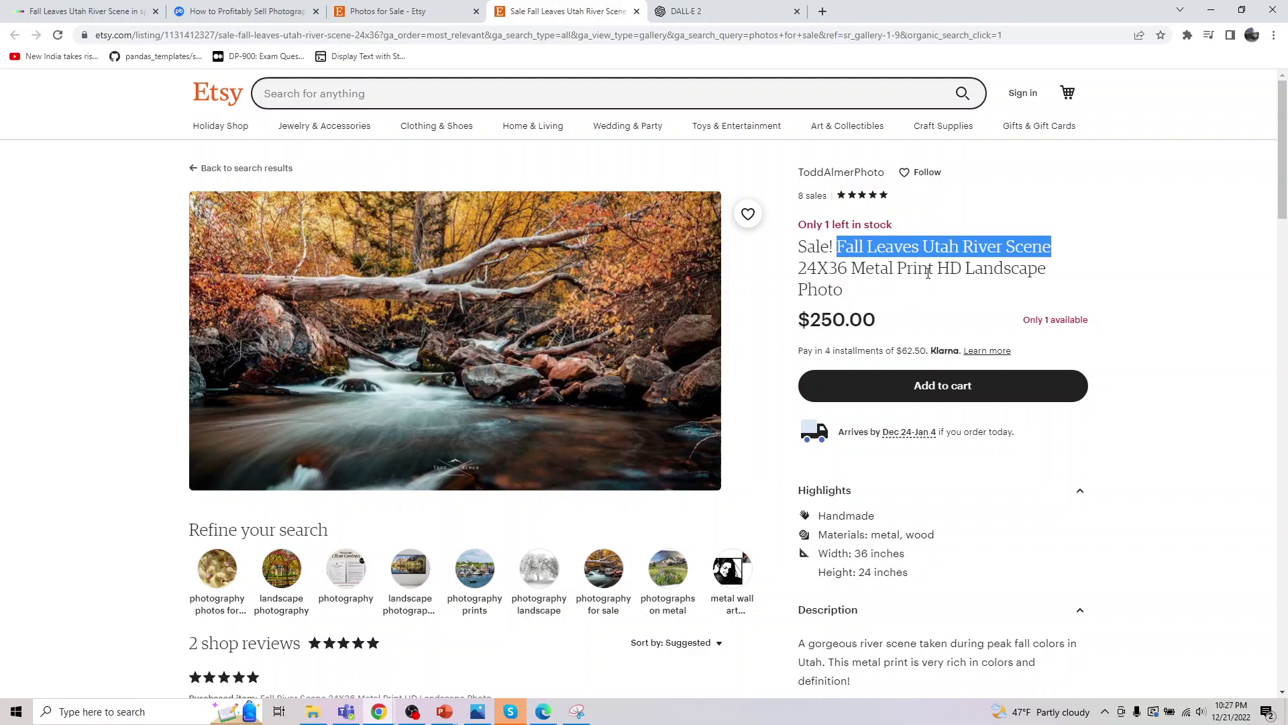
click(688, 11)
scroll(442, 204, up, 3)
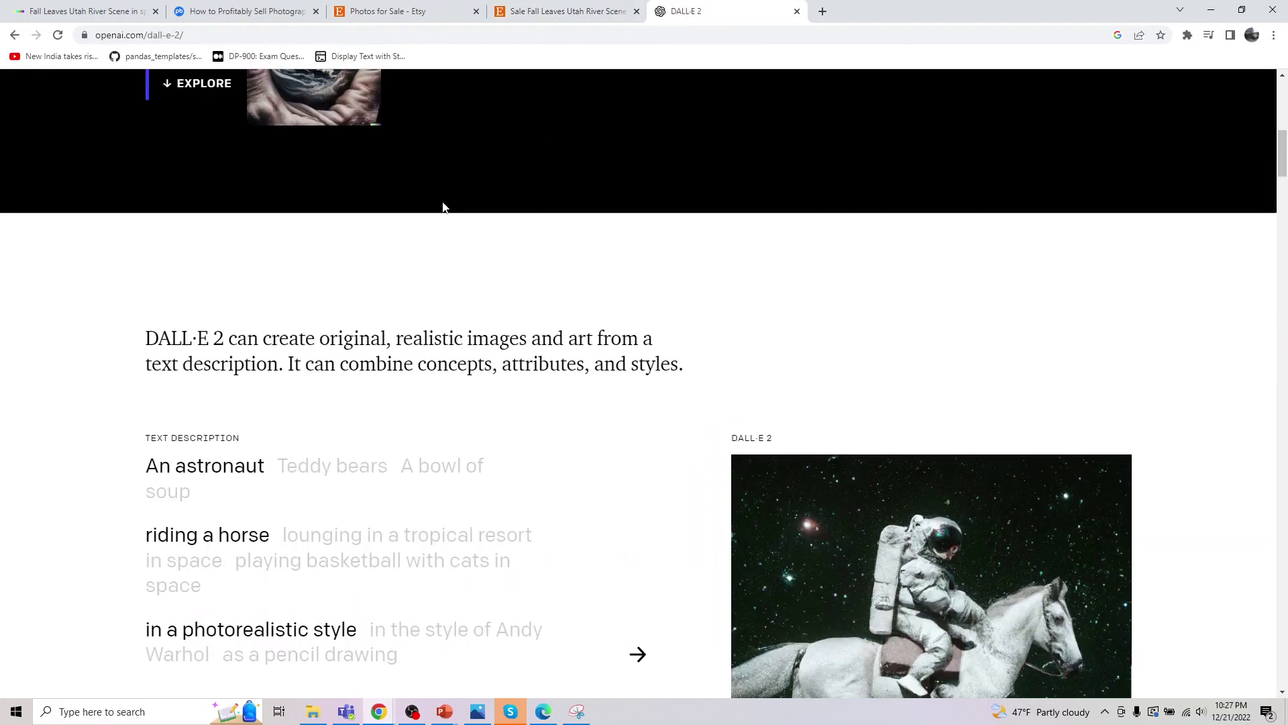
click(153, 5)
click(245, 173)
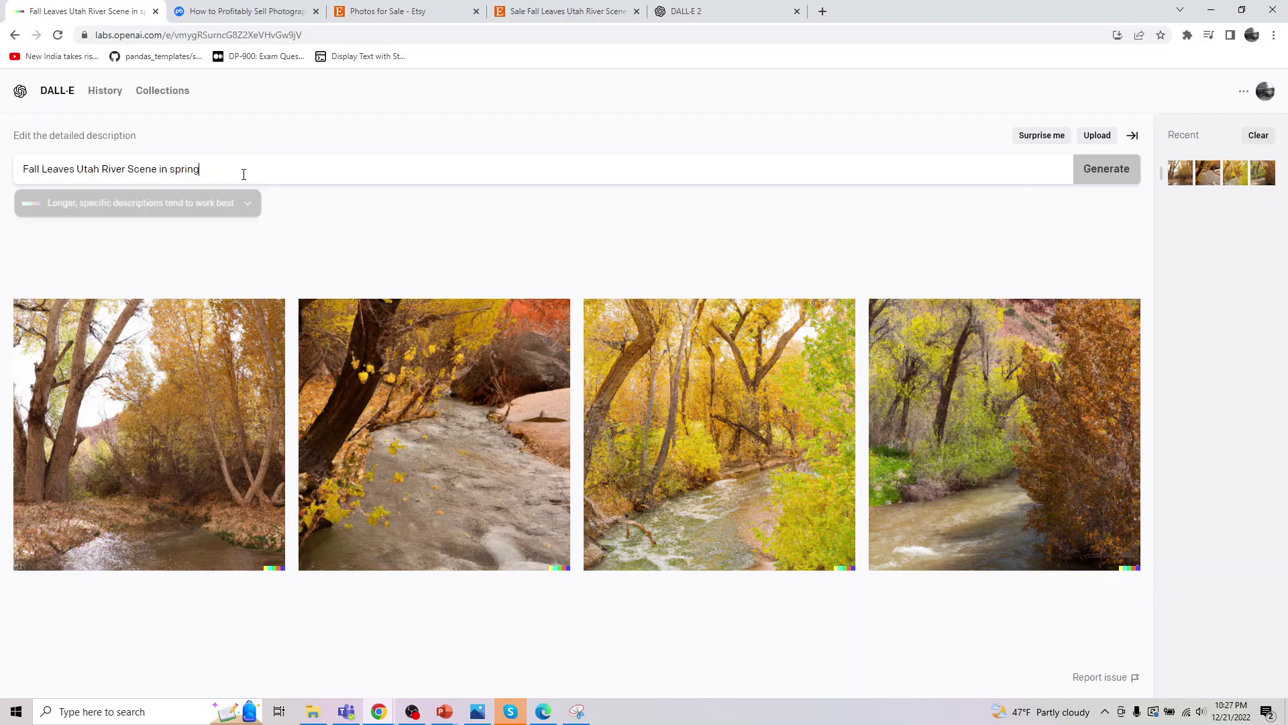
text(meta)
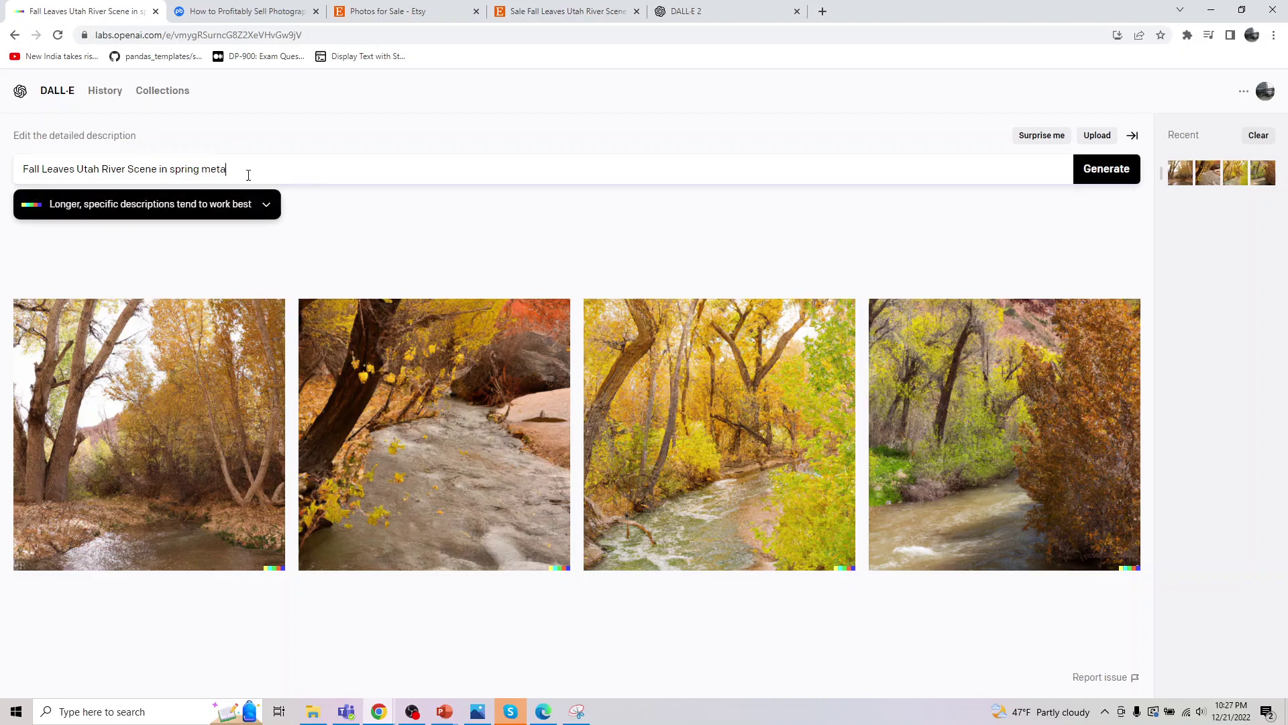
text(l)
text(print mat finish)
click(1105, 173)
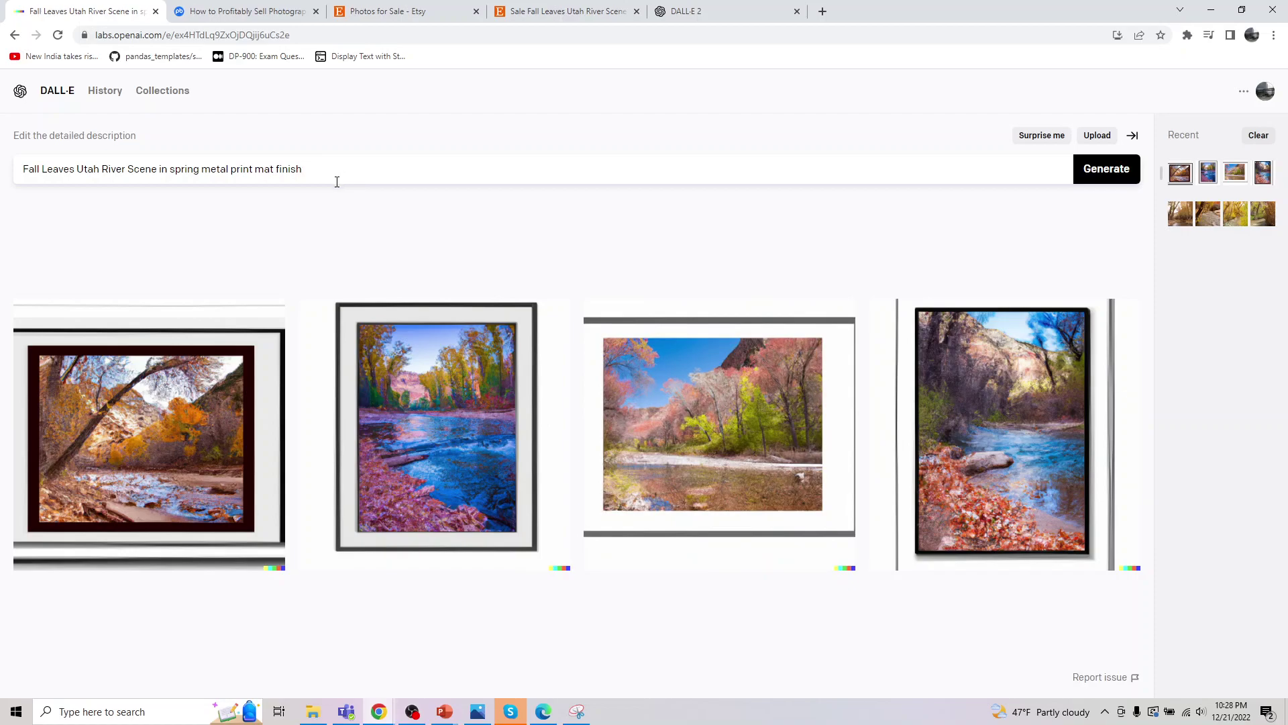
Step: End the prompt with '1024 by 1024' instead of 'better' and regenerate the prints
text(better)
key(BackSpace)
key(BackSpace)
key(BackSpace)
key(BackSpace)
key(BackSpace)
text(1024 by)
text( 1025)
key(BackSpace)
text(4)
click(1105, 177)
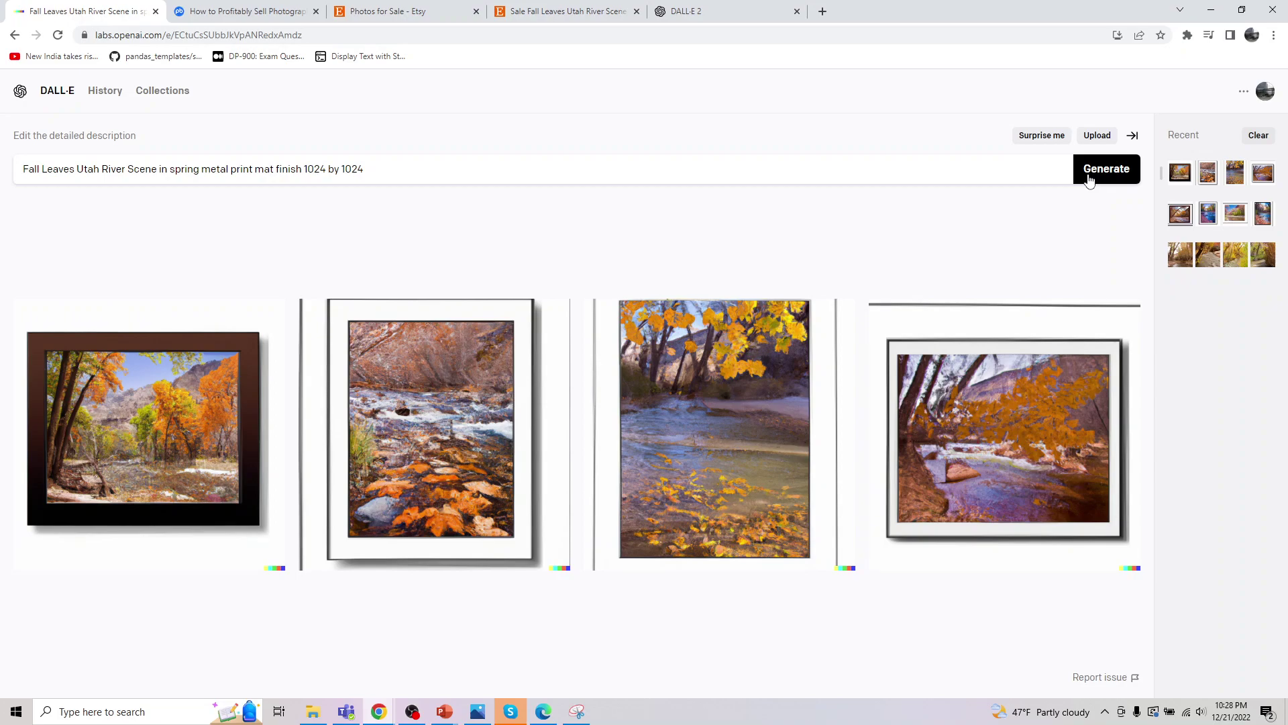
mouse_move(927, 451)
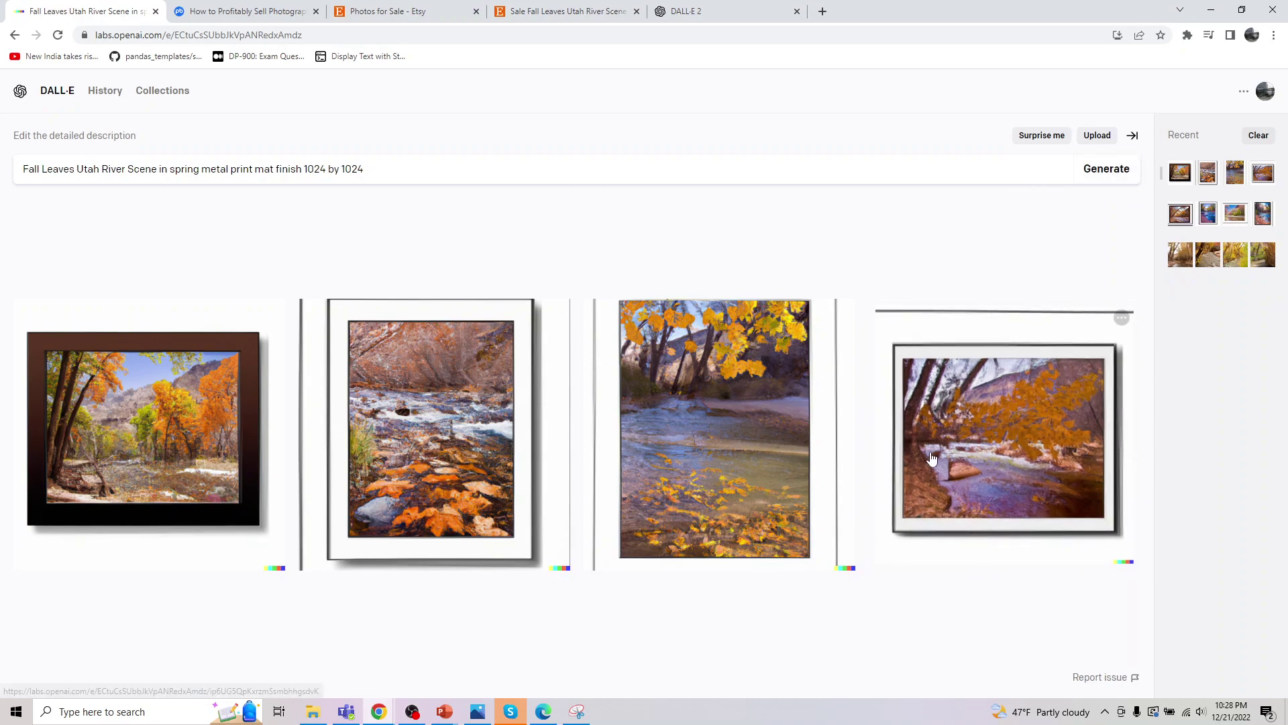
click(1181, 257)
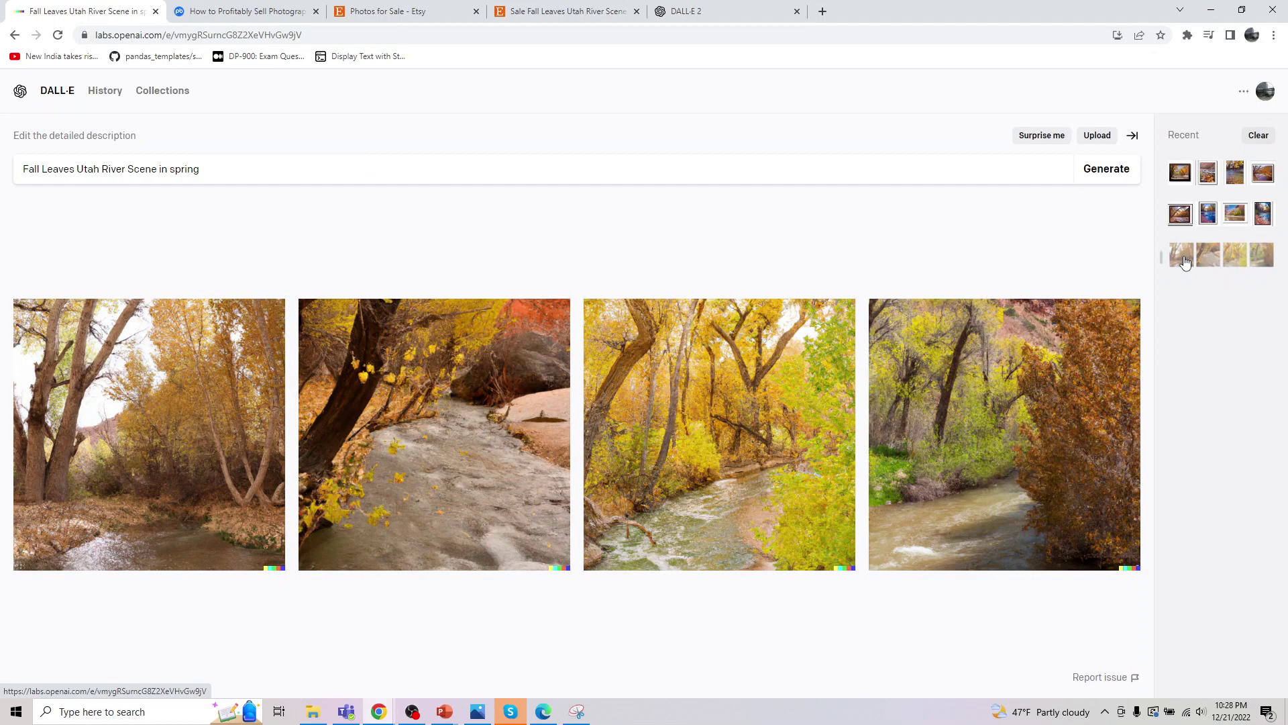
click(1207, 213)
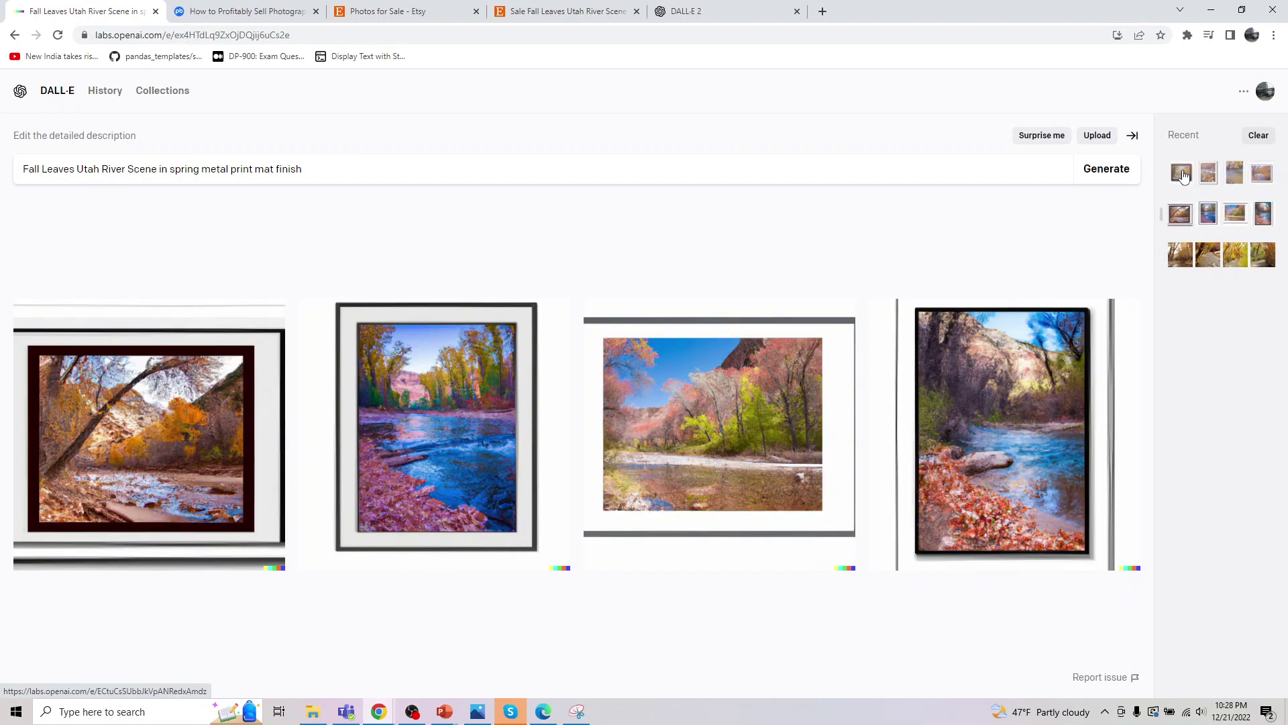
click(1184, 175)
click(184, 403)
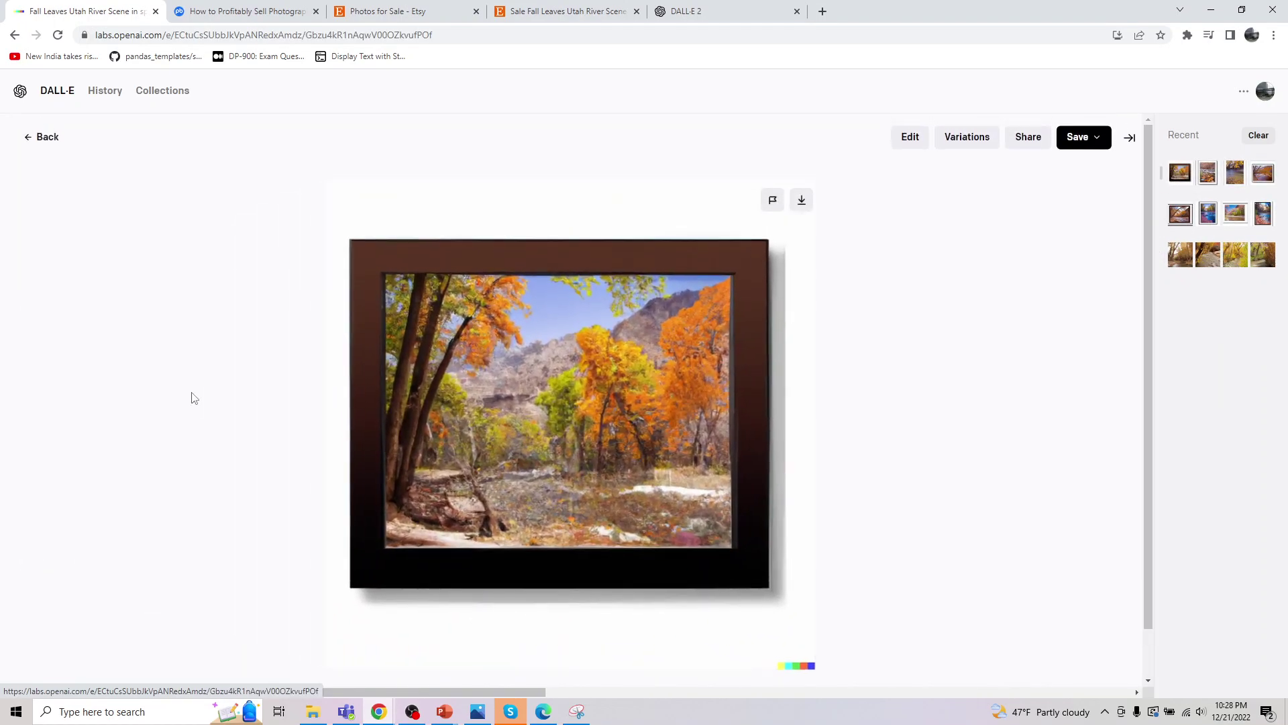
right_click(663, 379)
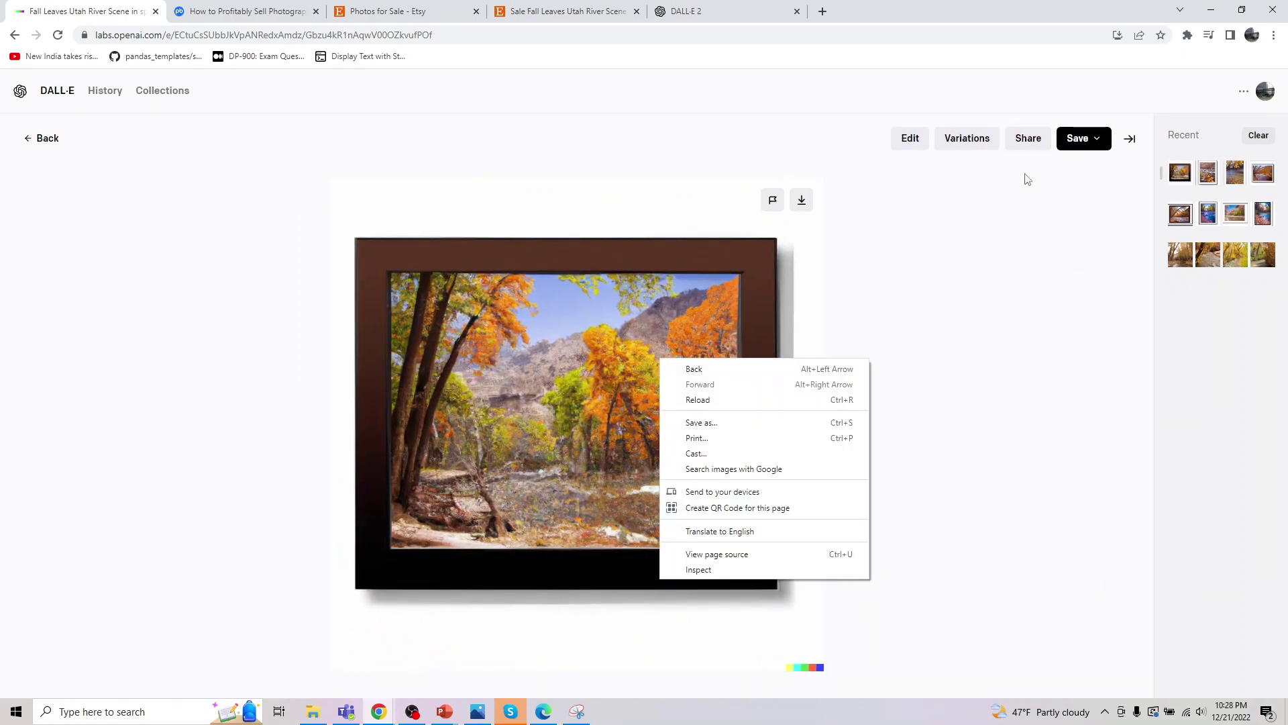
click(1038, 149)
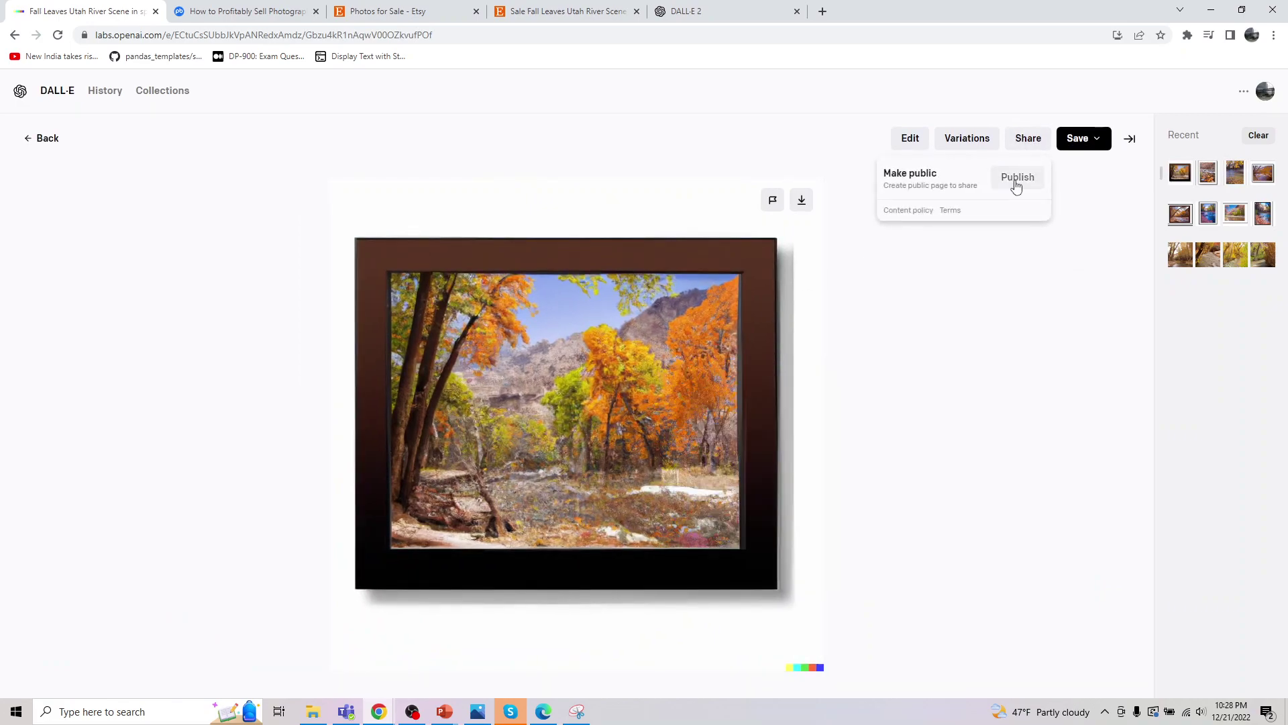
click(1070, 442)
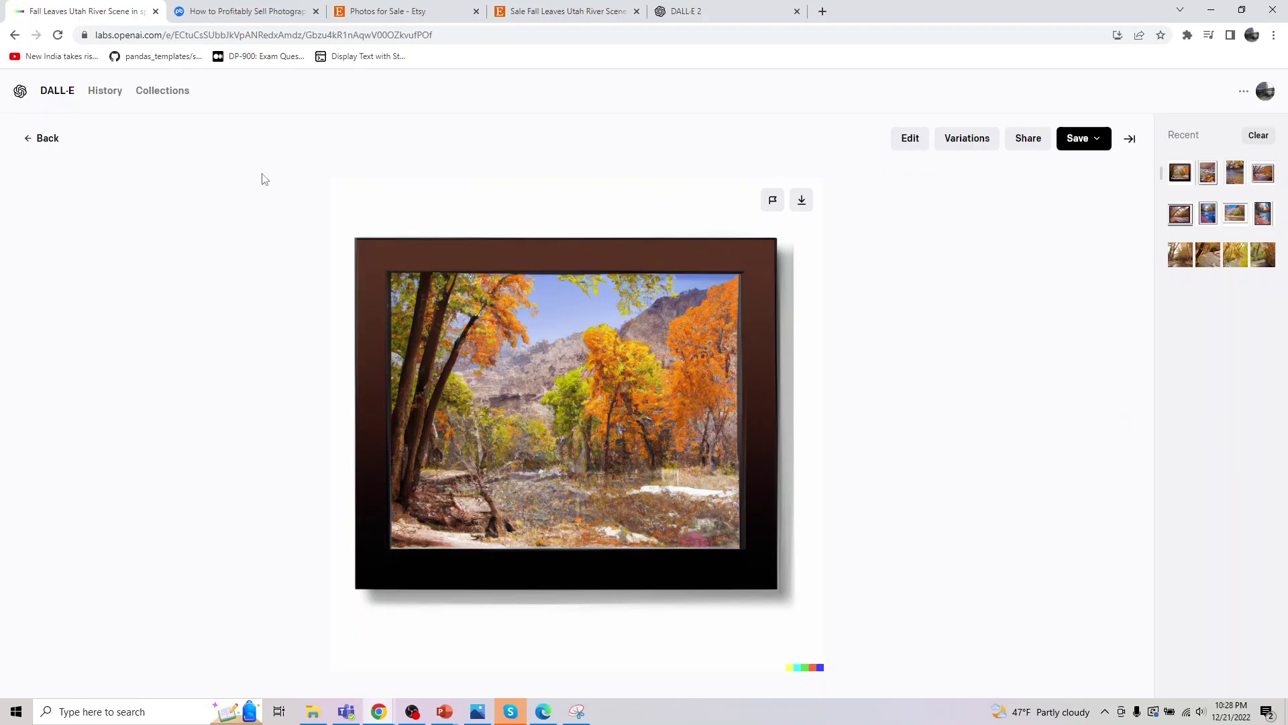
click(57, 142)
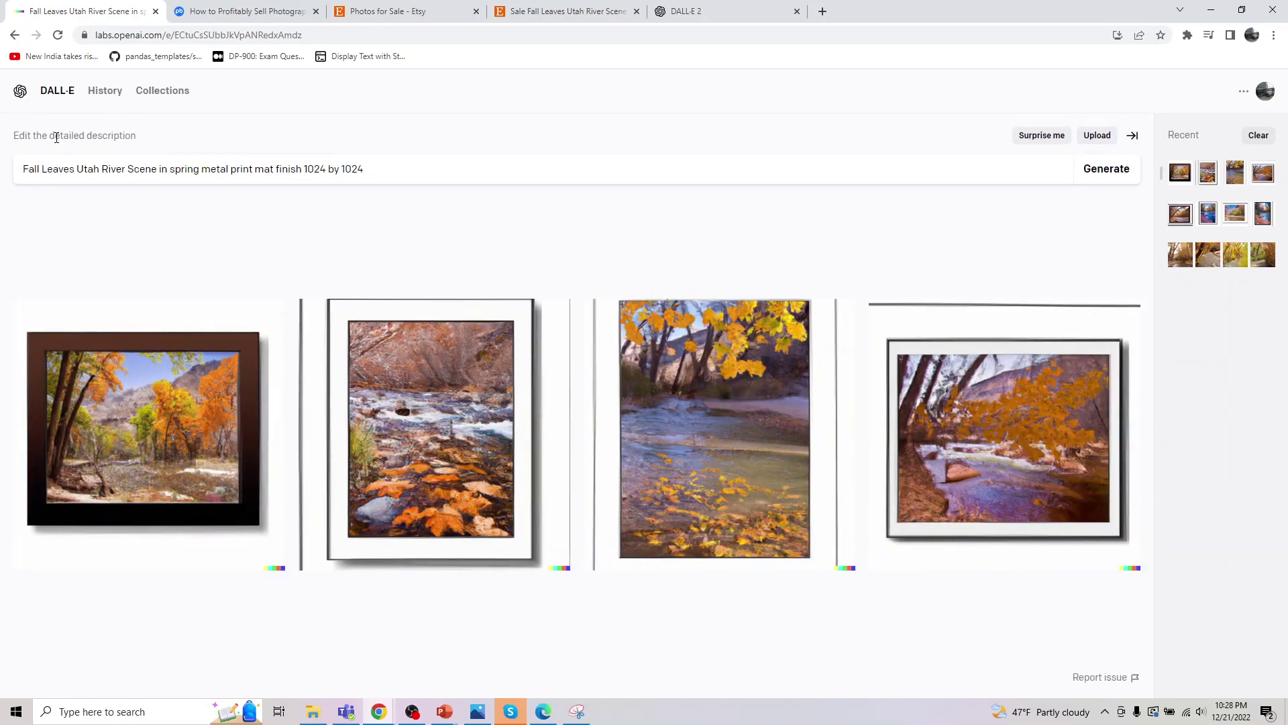